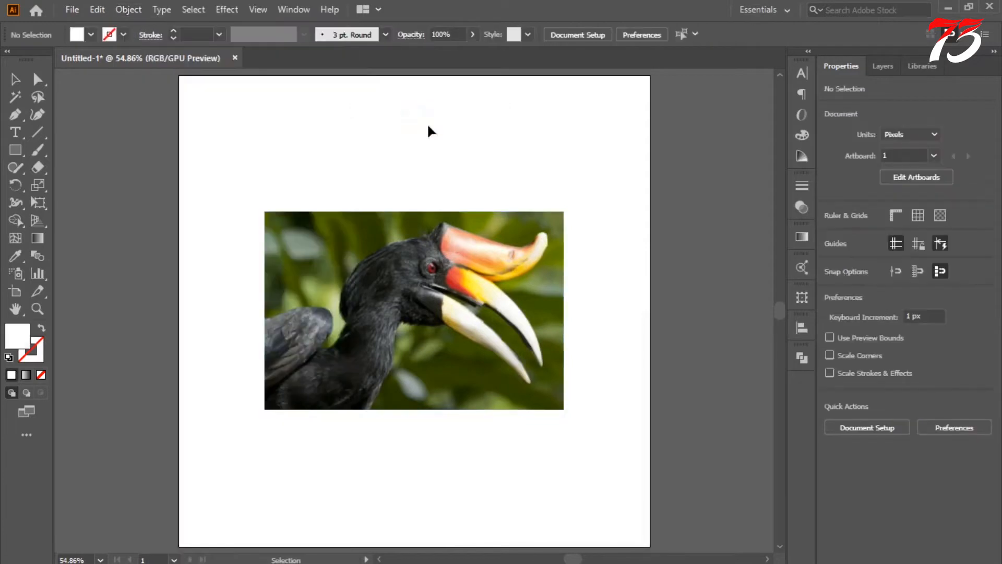
Draw a circle about 414 px across over the hornbill's beak, with no fill and a black stroke
drag(12, 151, 80, 180)
drag(414, 143, 610, 339)
click(41, 327)
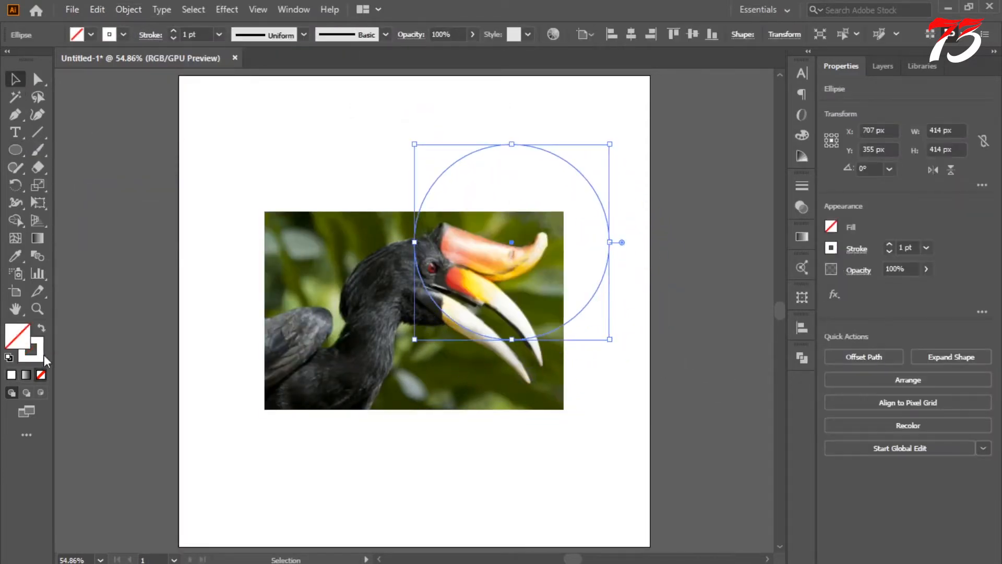
click(37, 355)
click(8, 357)
click(16, 339)
click(41, 374)
click(759, 67)
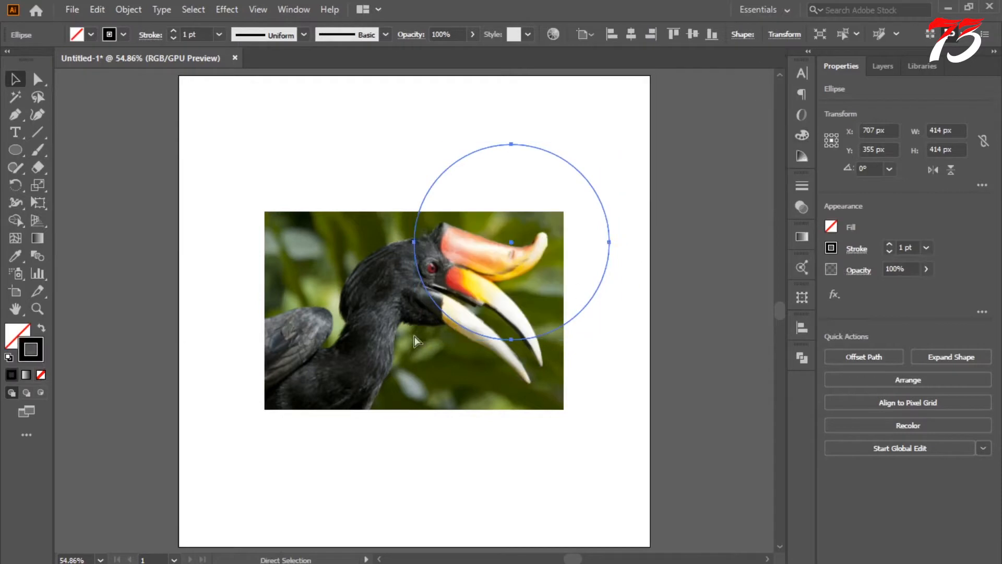
Position the circle so its lower arc follows the horn's underside, and shrink it to about 339 px
key(ctrl+plus)
drag(620, 334, 564, 328)
drag(488, 297, 487, 310)
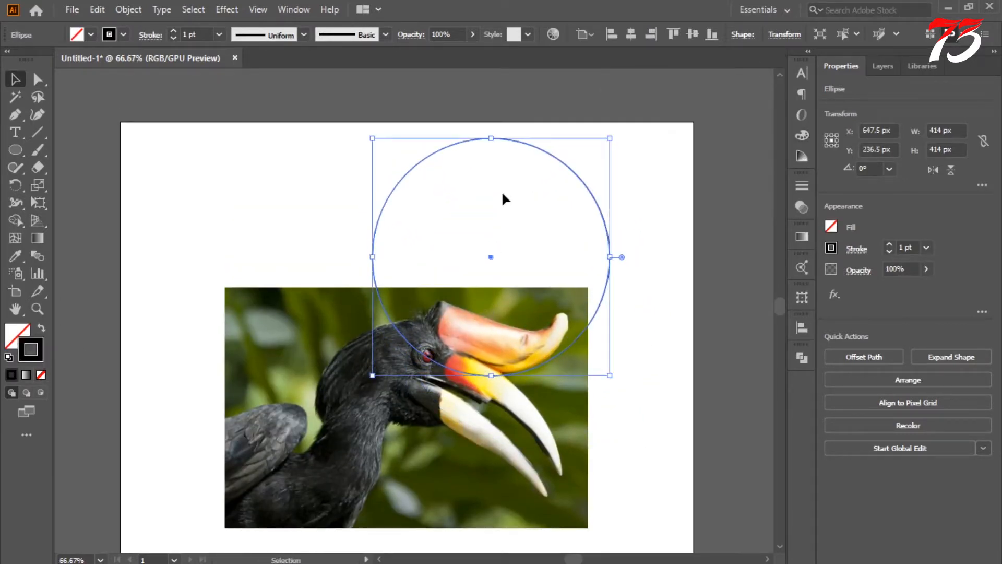
drag(490, 137, 490, 180)
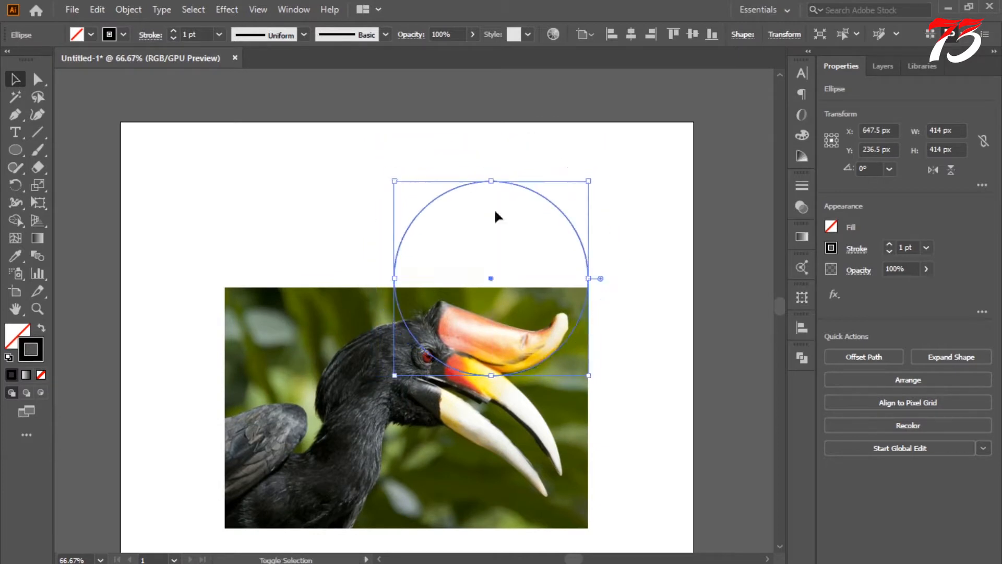
Duplicate the circle and shrink the copy so its lower arc follows the horn's upper edge
key(ctrl+plus)
drag(563, 320, 553, 287)
drag(303, 187, 344, 197)
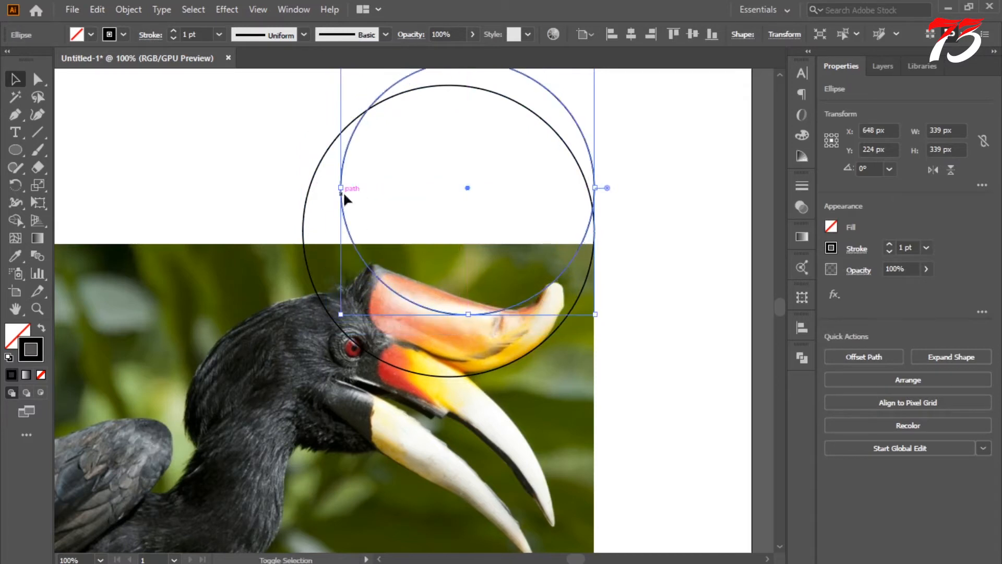
click(612, 317)
scroll(524, 226, down, 3)
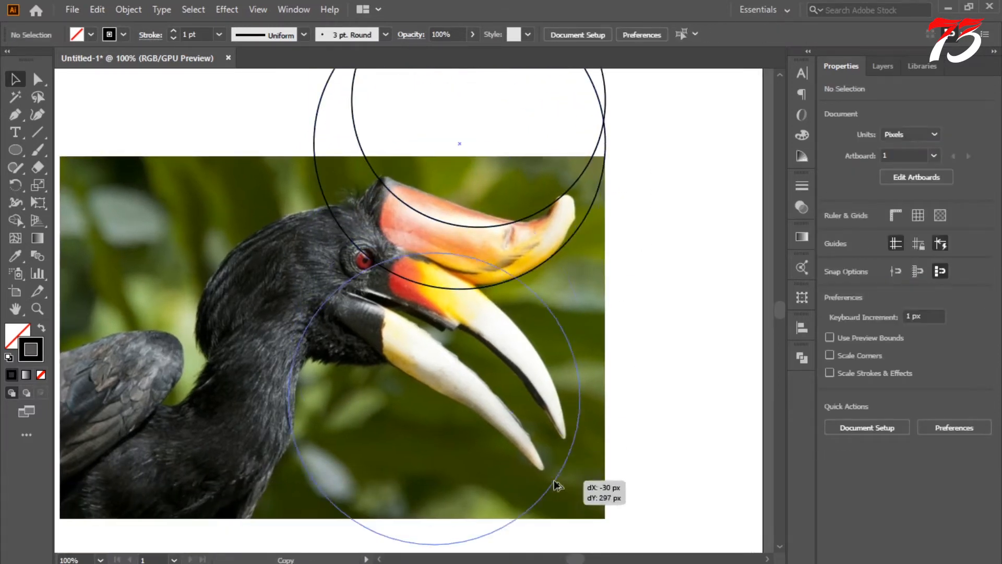
Copy the circle onto the upper beak, enlarge it to about 497 px and align its arc with the beak's outer edge
drag(554, 481, 492, 474)
key(ctrl+minus)
drag(556, 451, 463, 344)
drag(416, 301, 512, 431)
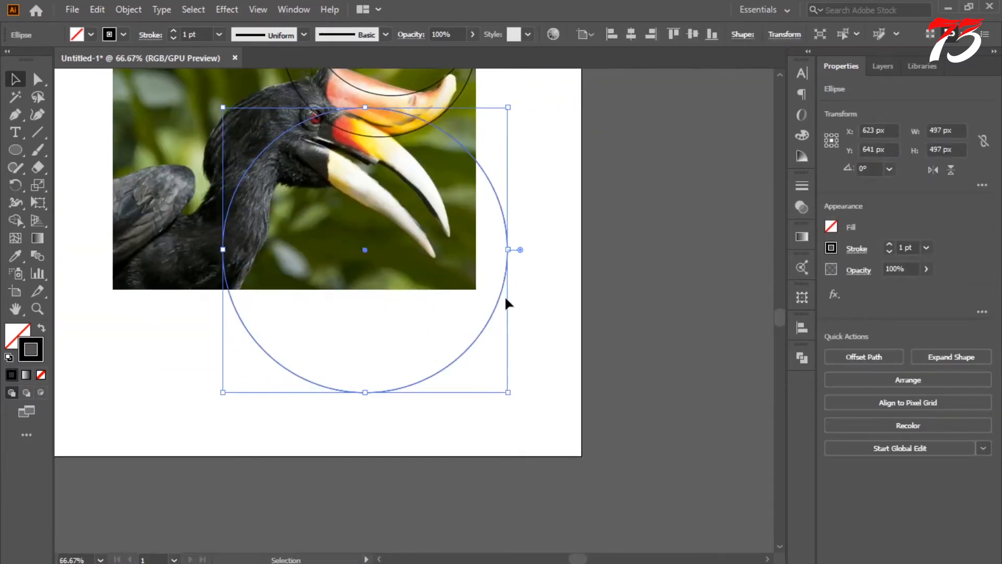
drag(449, 305, 445, 302)
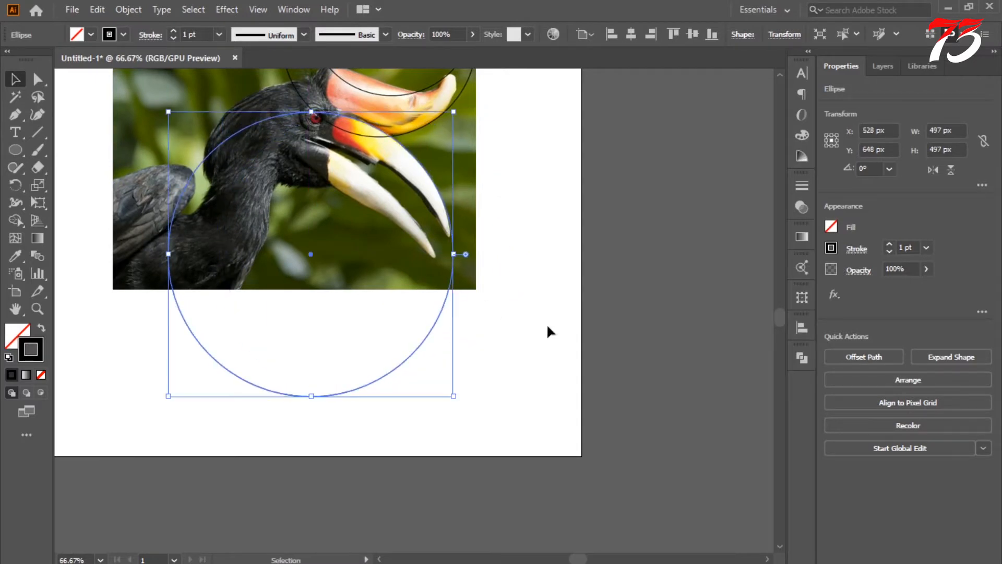
click(547, 325)
Duplicate the large circle and fit the copy's arc to the underside of the upper beak
key(ctrl+plus)
drag(356, 171, 490, 260)
drag(606, 299, 613, 351)
click(652, 269)
mouse_move(652, 268)
mouse_down()
mouse_move(655, 288)
mouse_move(664, 286)
mouse_move(653, 261)
mouse_move(656, 285)
mouse_up()
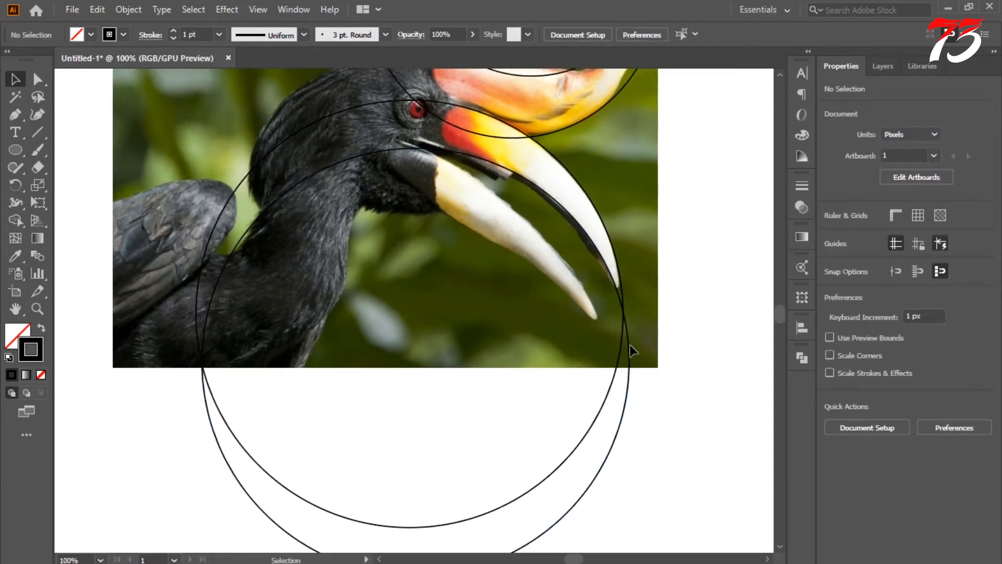
Copy a circle onto the lower beak and enlarge it so its arc follows the beak's upper edge
drag(628, 346, 555, 332)
drag(572, 361, 450, 277)
ctrl+alt+click(450, 277)
drag(437, 406, 503, 471)
drag(495, 349, 461, 342)
drag(471, 475, 476, 480)
scroll(462, 261, up, 1)
drag(463, 263, 585, 358)
Duplicate the enlarged circle for the lower beak's underside, and place another copy with its arc across the base of the beak
click(606, 360)
drag(523, 249, 556, 348)
scroll(474, 294, down, 1)
drag(454, 290, 524, 294)
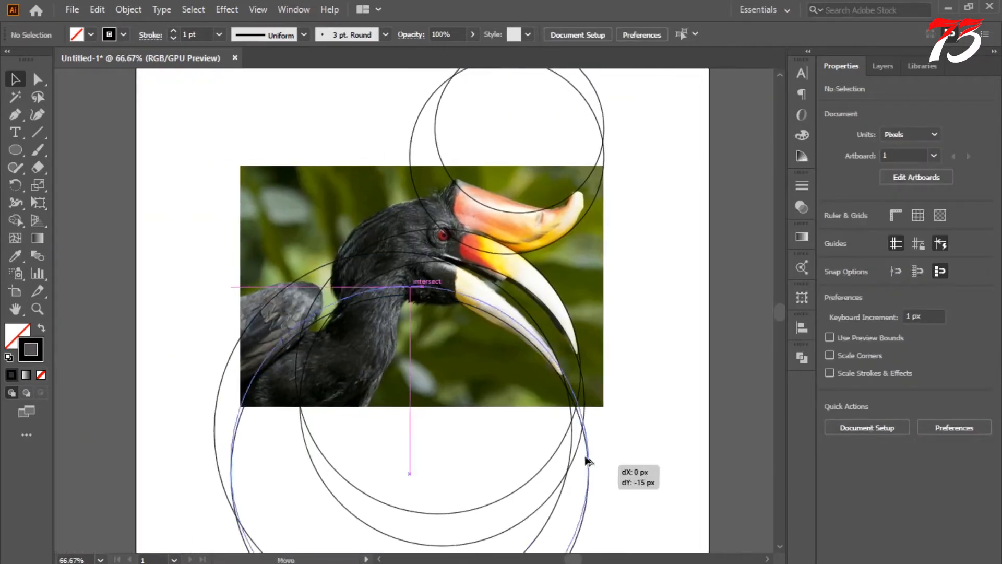
drag(588, 460, 454, 203)
Select all circles and remove the outer regions with the Shape Builder, keeping only the horn, upper beak and lower beak shapes
key(ctrl+minus)
key(ctrl+a)
key(shift+m)
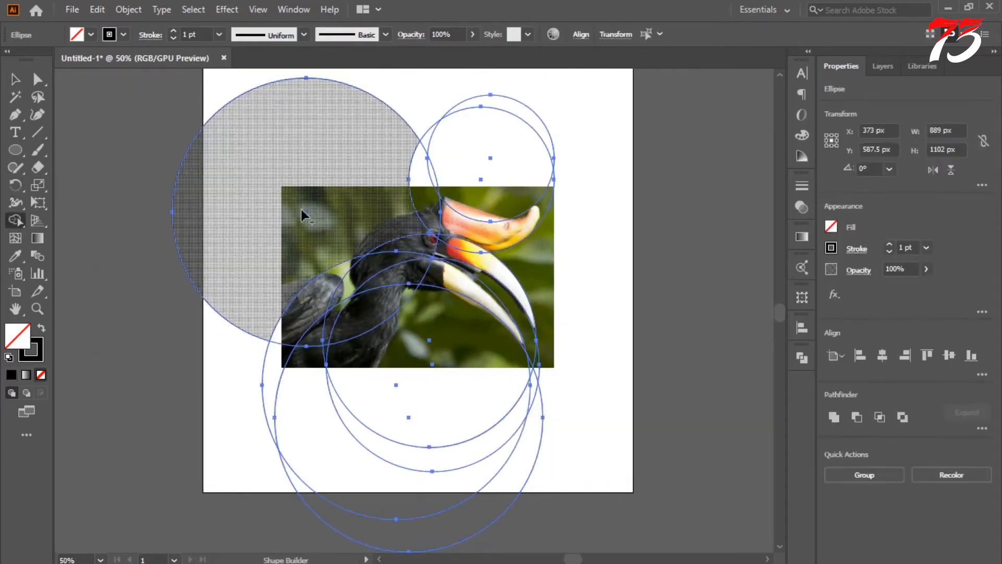
mouse_move(302, 215)
mouse_down()
mouse_move(510, 169)
mouse_move(569, 189)
mouse_up()
drag(483, 140, 383, 96)
scroll(383, 96, down, 2)
drag(376, 156, 393, 201)
mouse_move(241, 189)
mouse_down()
mouse_move(382, 347)
mouse_move(340, 336)
mouse_move(510, 308)
mouse_up()
ctrl+click(496, 290)
ctrl+click(447, 305)
ctrl+click(421, 313)
drag(280, 113, 491, 279)
ctrl+alt+click(491, 279)
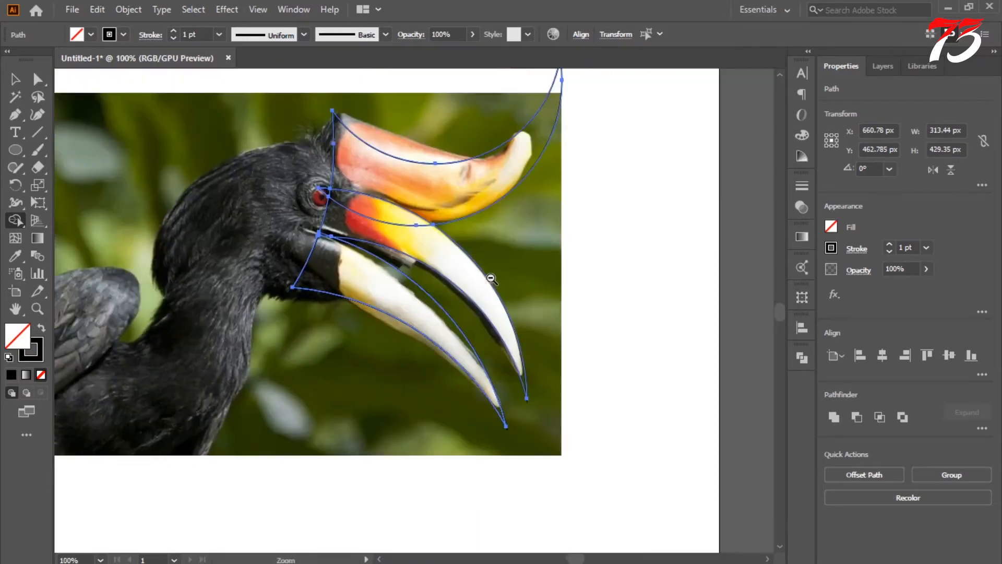
Remove the leftover sliver over the bird's eye with the Shape Builder and deselect the shapes
ctrl+click(436, 284)
ctrl+click(390, 284)
drag(390, 255, 392, 296)
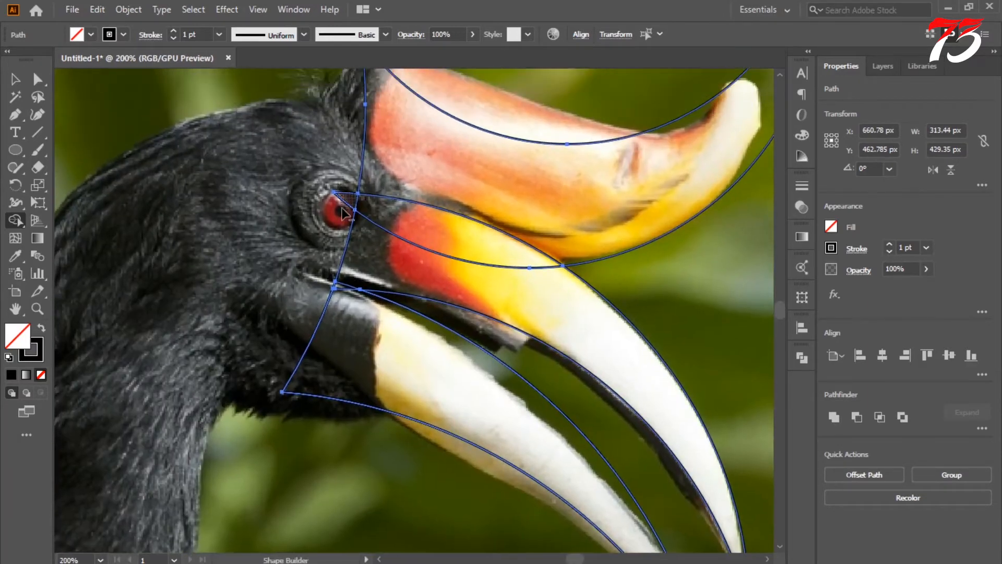
alt+click(342, 208)
mouse_move(515, 270)
mouse_down()
mouse_move(445, 249)
mouse_move(435, 234)
mouse_up()
ctrl+alt+click(407, 261)
ctrl+alt+click(407, 261)
click(15, 79)
click(251, 141)
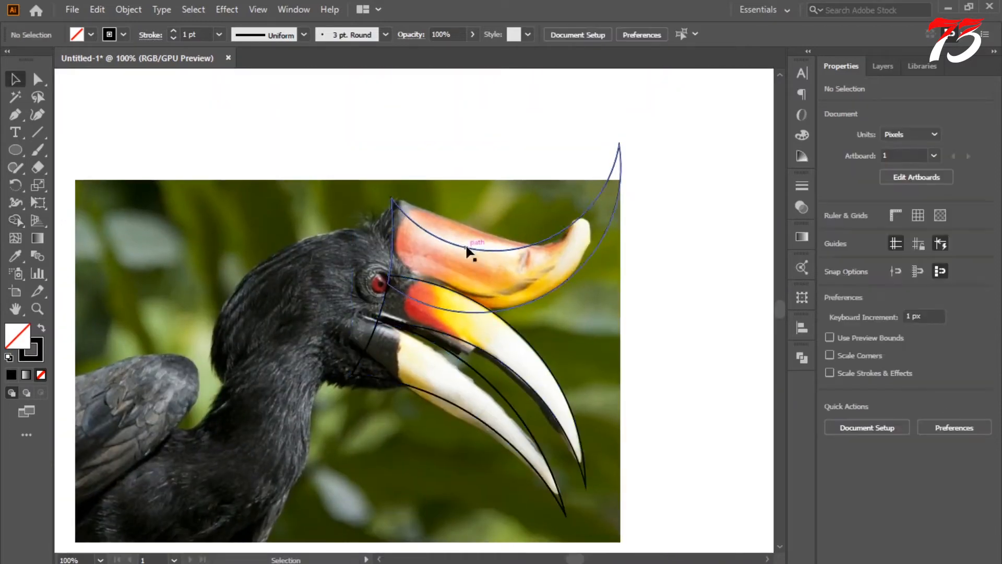
click(466, 249)
key(ctrl+2)
click(545, 364)
key(ctrl+2)
ctrl+click(425, 356)
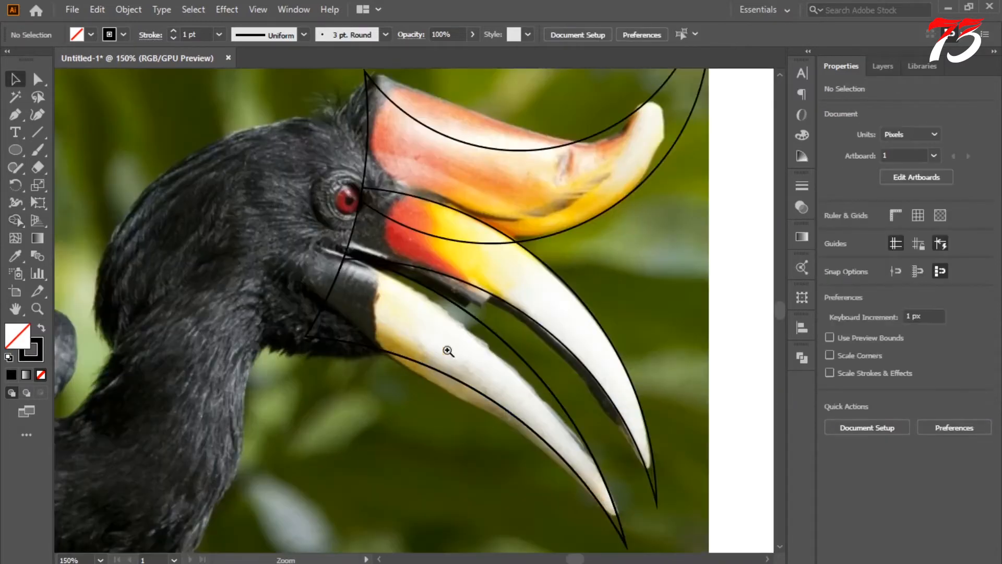
drag(448, 351, 748, 370)
key(ctrl+z)
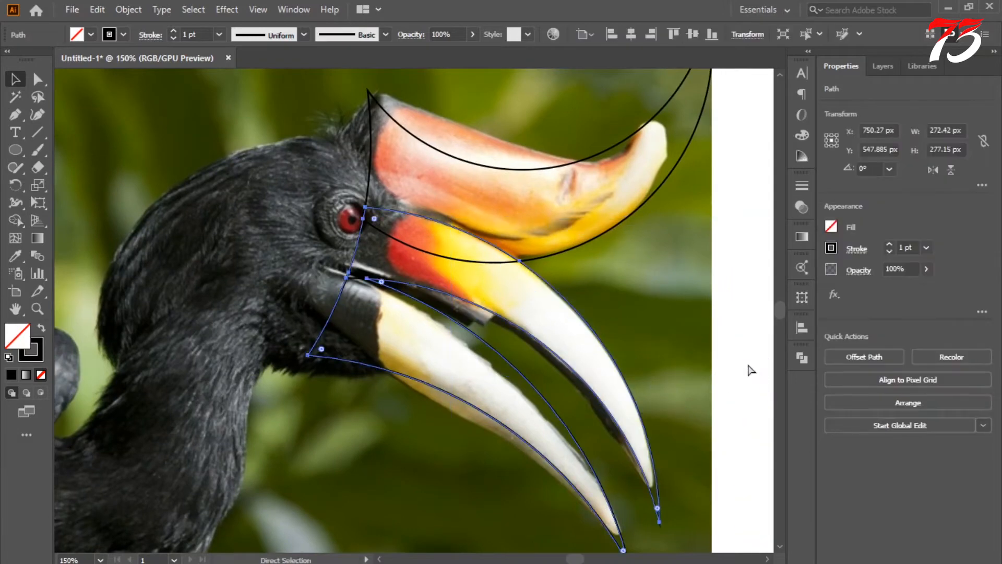
Cut the upper beak outline and paste it back in place as a path separate from the lower beak
click(497, 349)
click(537, 384)
click(637, 361)
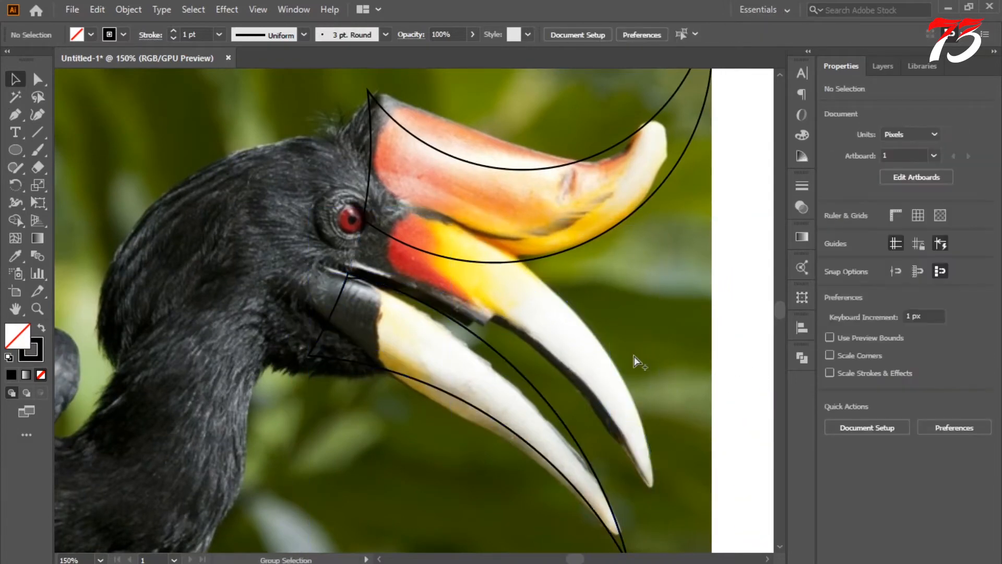
key(ctrl+minus)
key(ctrl+minus)
key(ctrl+minus)
key(ctrl+a)
key(ctrl+equal)
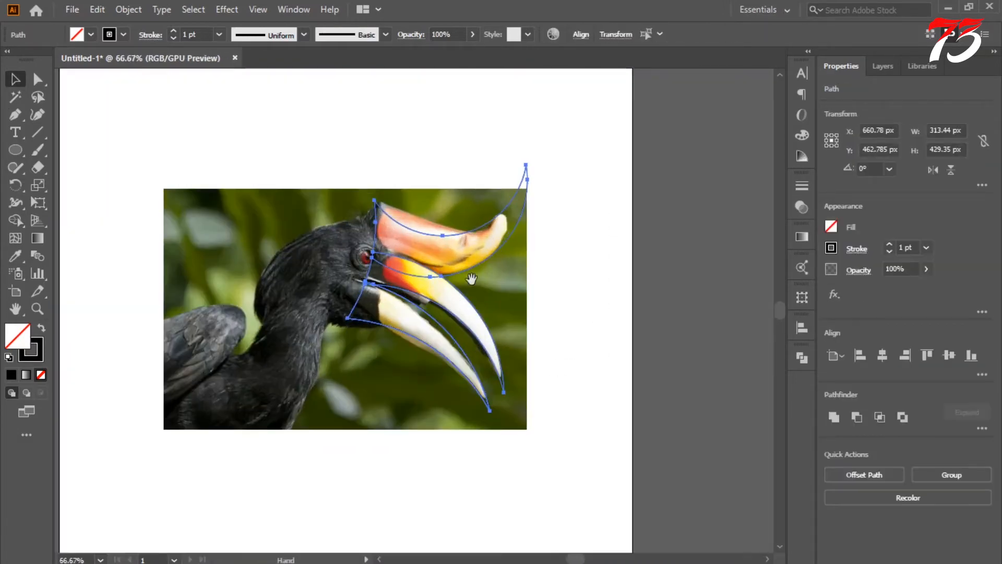
drag(471, 279, 543, 324)
click(628, 319)
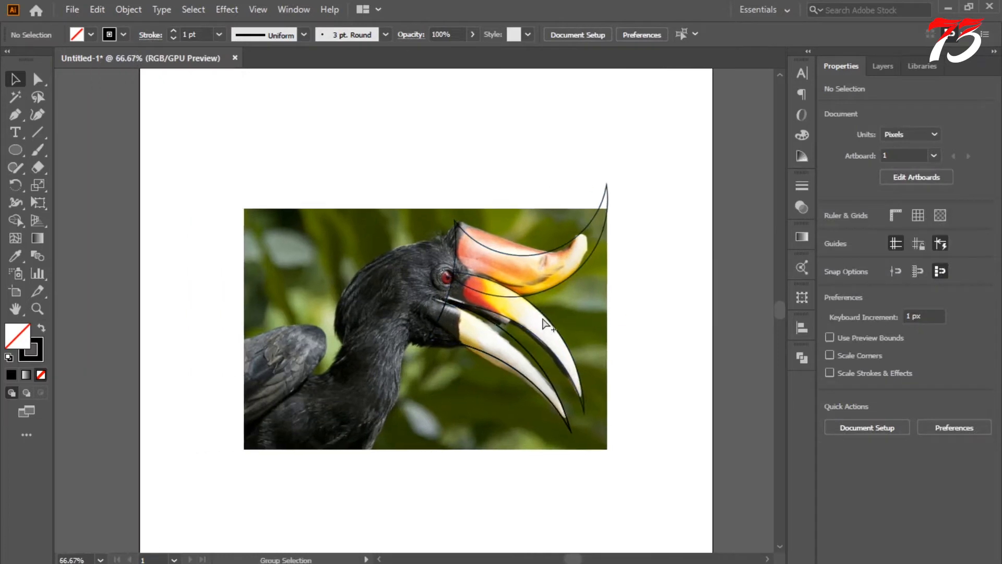
Unlock all objects and move the reference photo aside, clear of the beak outlines
click(127, 10)
click(242, 128)
drag(341, 305, 128, 305)
drag(267, 313, 212, 313)
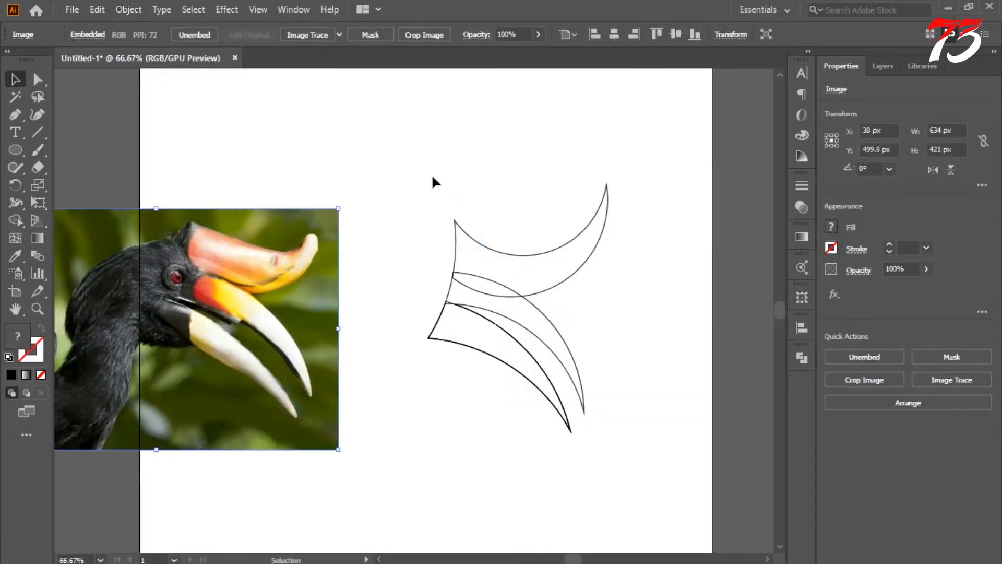
Fill the three beak shapes with a linear gradient and set its end stop to a reddish orange in RGB mode
drag(432, 179, 545, 364)
click(802, 237)
click(755, 351)
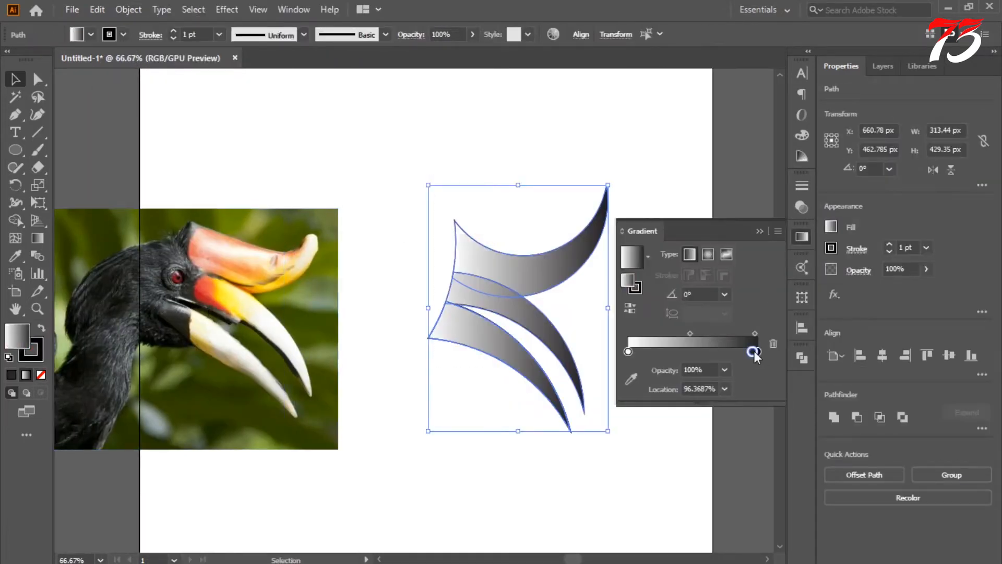
double_click(753, 350)
click(752, 354)
double_click(756, 352)
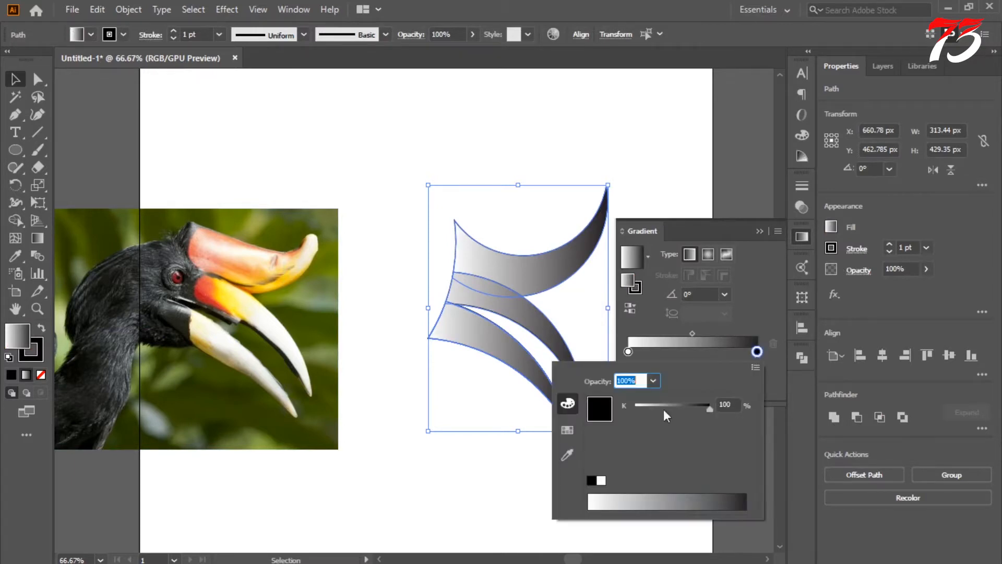
click(755, 368)
click(777, 387)
click(709, 405)
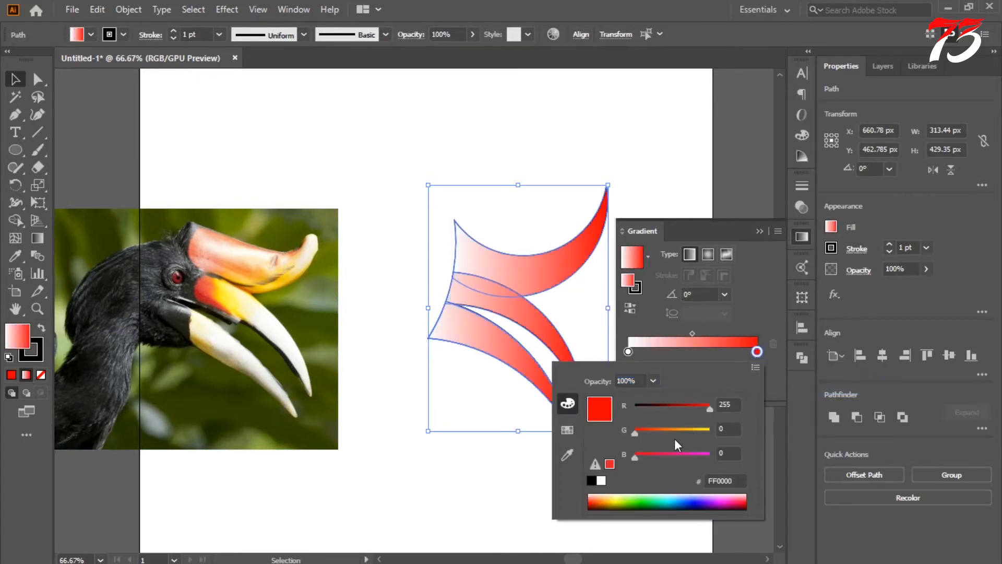
click(655, 428)
Set the gradient's start stop to light orange in RGB mode, with R 255, G 156 and B 27
double_click(628, 352)
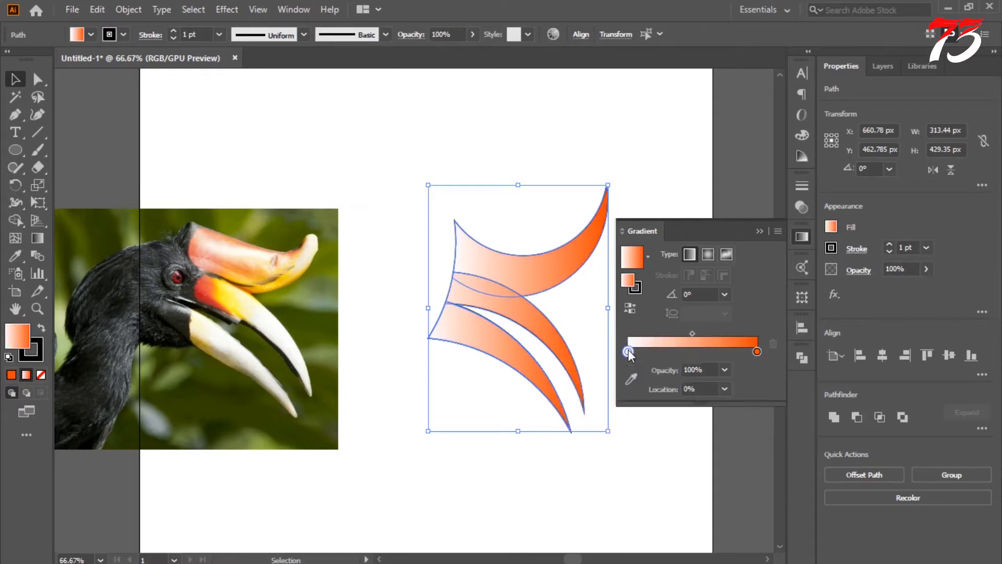
click(755, 368)
click(777, 386)
drag(709, 432, 681, 429)
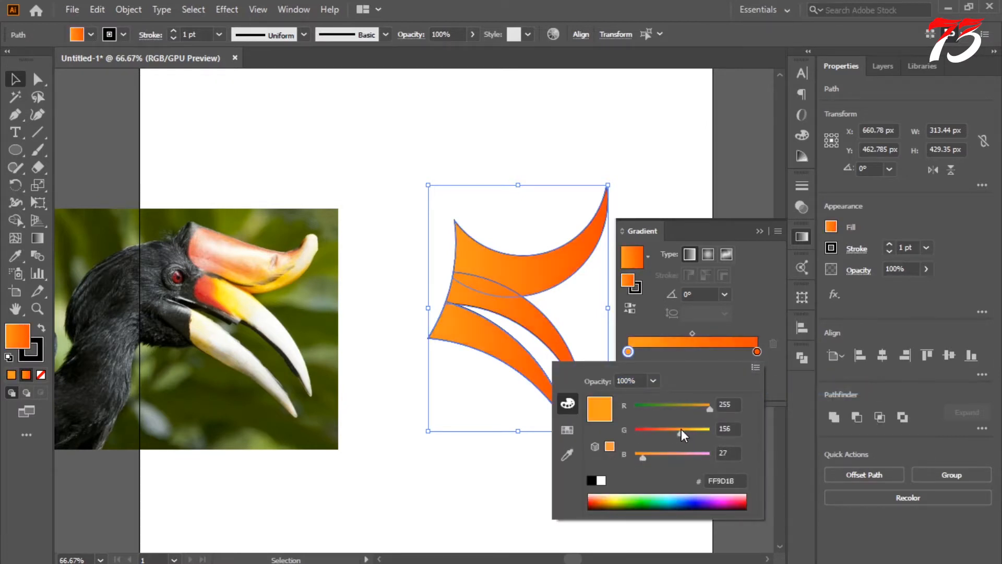
click(763, 230)
click(764, 230)
Remove the stroke from the three gradient-filled shapes and deselect them
click(659, 276)
key(ctrl+space)
click(512, 296)
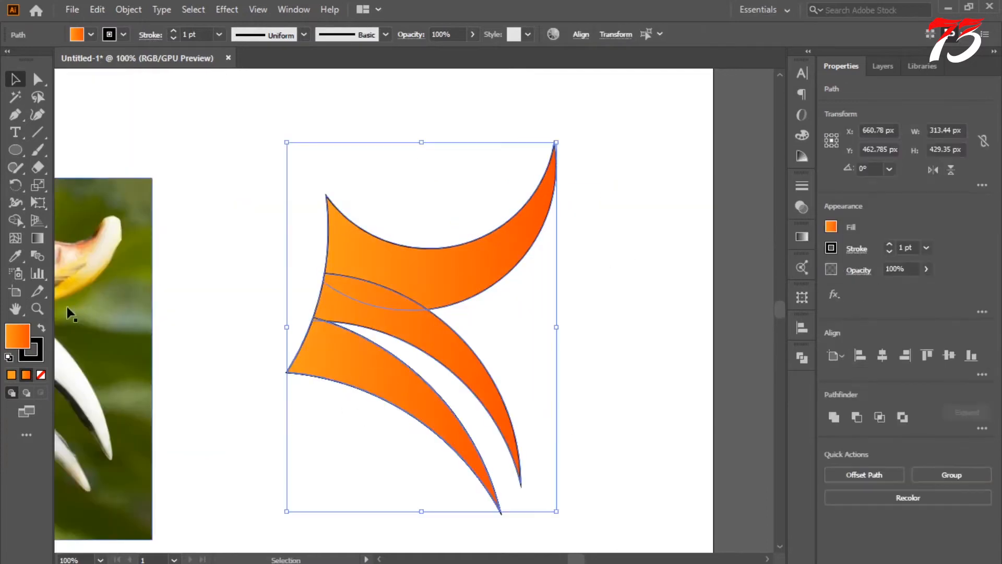
click(36, 354)
click(40, 375)
click(19, 336)
click(219, 282)
click(764, 68)
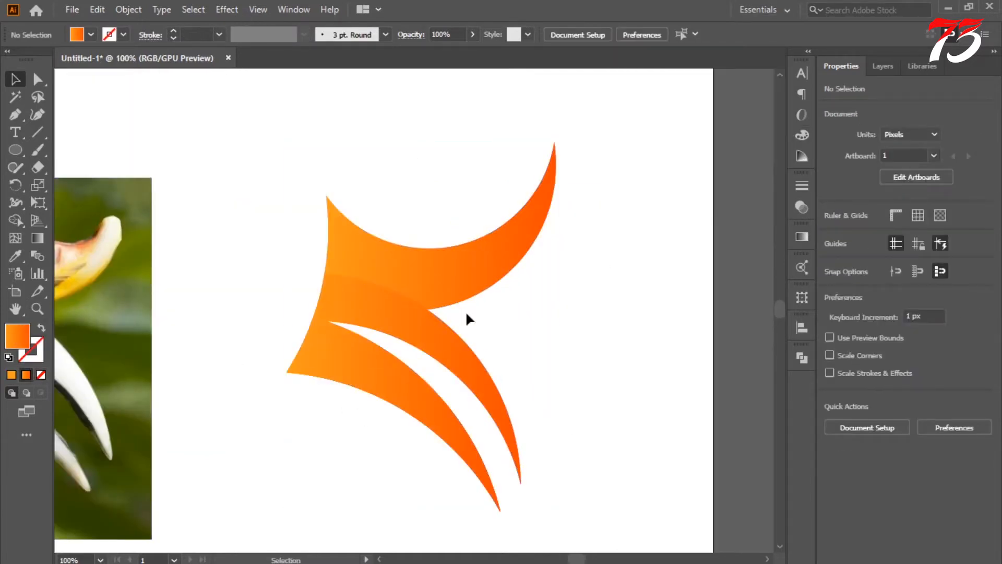
Draw a short curved Pen path without fill across the corner where the upper and lower beak meet
click(377, 329)
key(ctrl+space)
click(376, 334)
click(374, 296)
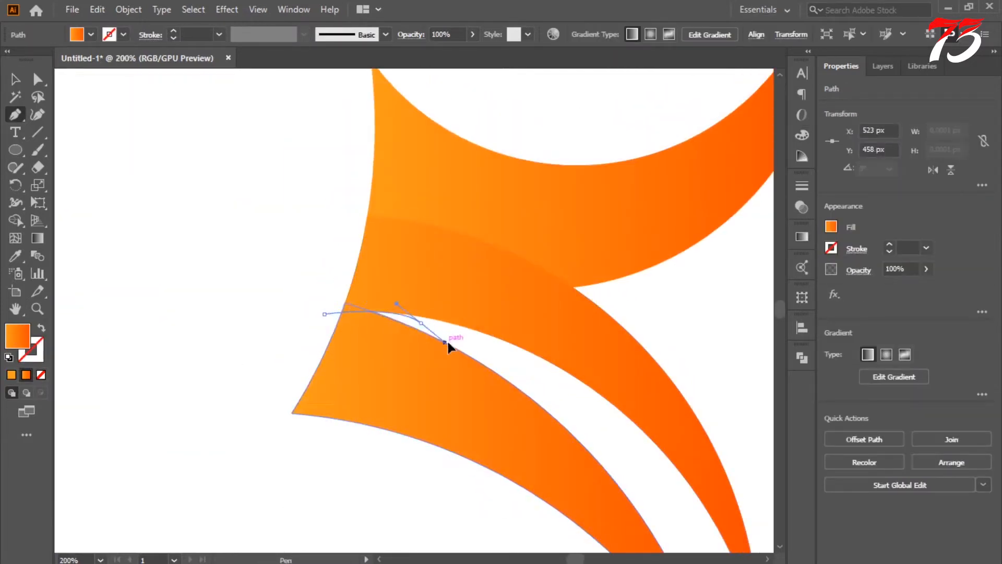
drag(500, 345, 505, 349)
click(42, 375)
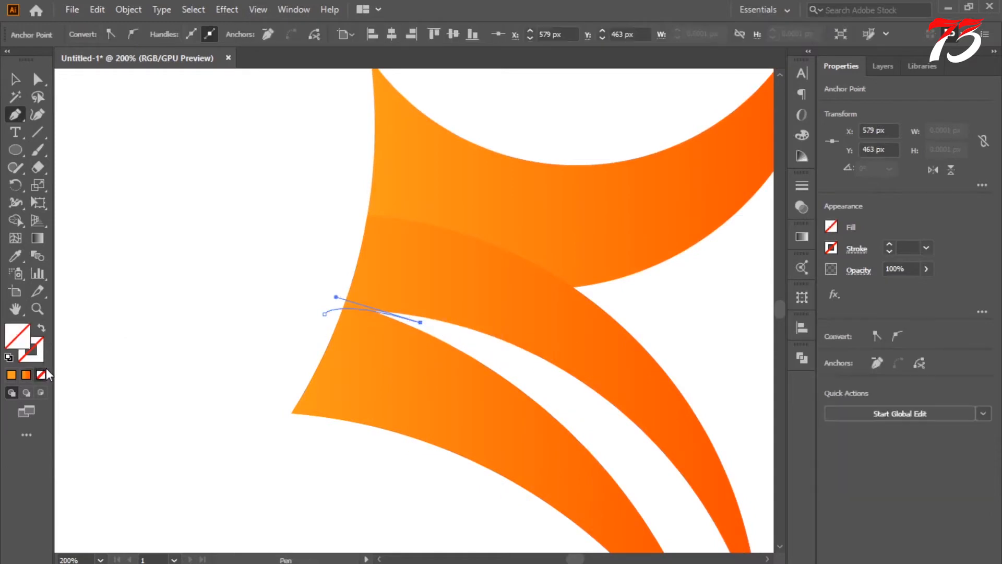
Divide the upper and lower beak shapes along the curve with Pathfinder and ungroup the resulting pieces
shift+click(340, 380)
click(802, 358)
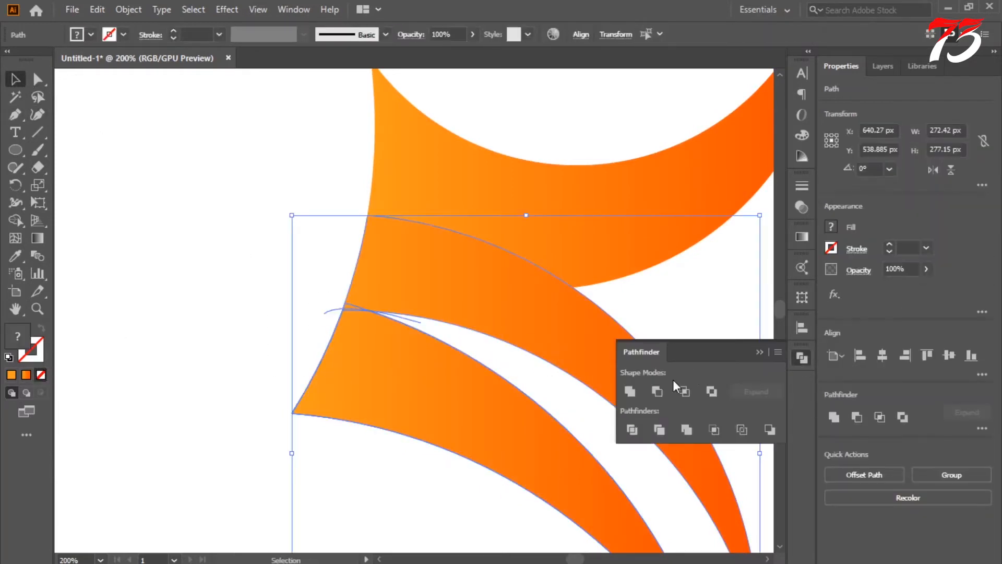
click(759, 352)
right_click(438, 293)
click(490, 415)
Try moving the divided beak pieces apart, and undo the moves
click(470, 344)
drag(413, 365, 386, 469)
key(ctrl+z)
key(ctrl+z)
drag(459, 294, 412, 386)
key(ctrl+z)
drag(320, 261, 440, 490)
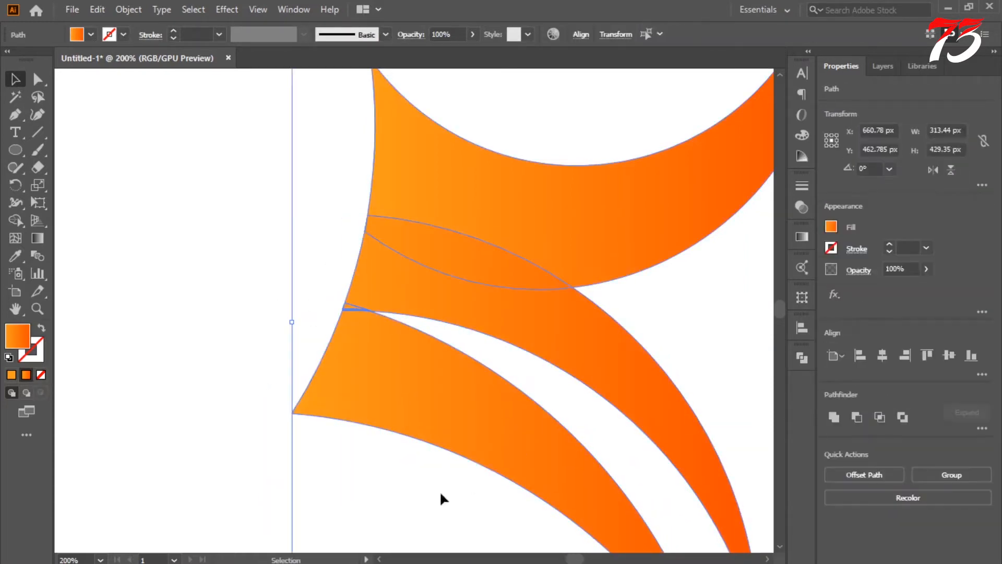
click(439, 490)
Cut the upper and lower beak shapes and paste them in place in front of the horn
click(462, 308)
shift+click(468, 388)
key(ctrl+x)
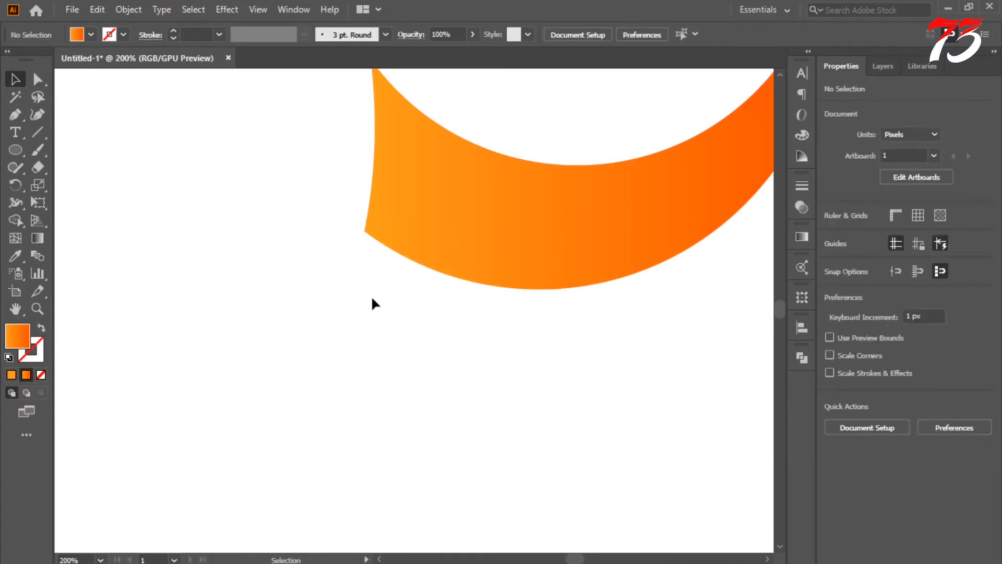
key(ctrl+f)
click(222, 351)
Move the lower beak shape up slightly to close the gap beneath the upper beak
ctrl+alt+click(456, 280)
drag(493, 278, 540, 218)
key(ctrl+z)
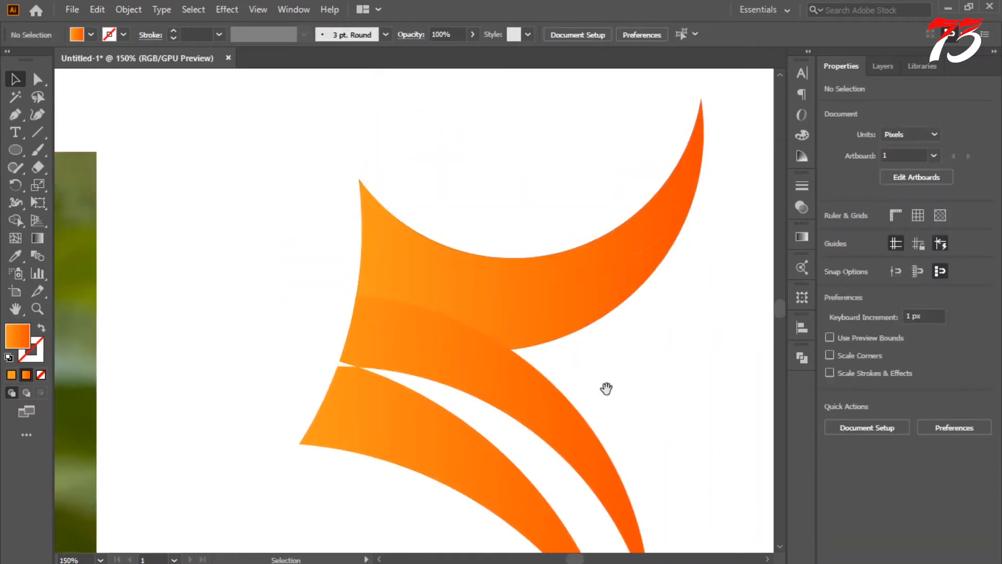
drag(605, 389, 607, 248)
drag(507, 342, 507, 336)
click(493, 394)
ctrl+alt+click(487, 300)
drag(459, 268, 505, 317)
ctrl+click(506, 258)
ctrl+alt+click(498, 314)
click(499, 297)
click(575, 271)
Draw an unfilled Pen curve lengthwise through the horn and align its end anchor with the horn's tip
key(p)
click(293, 283)
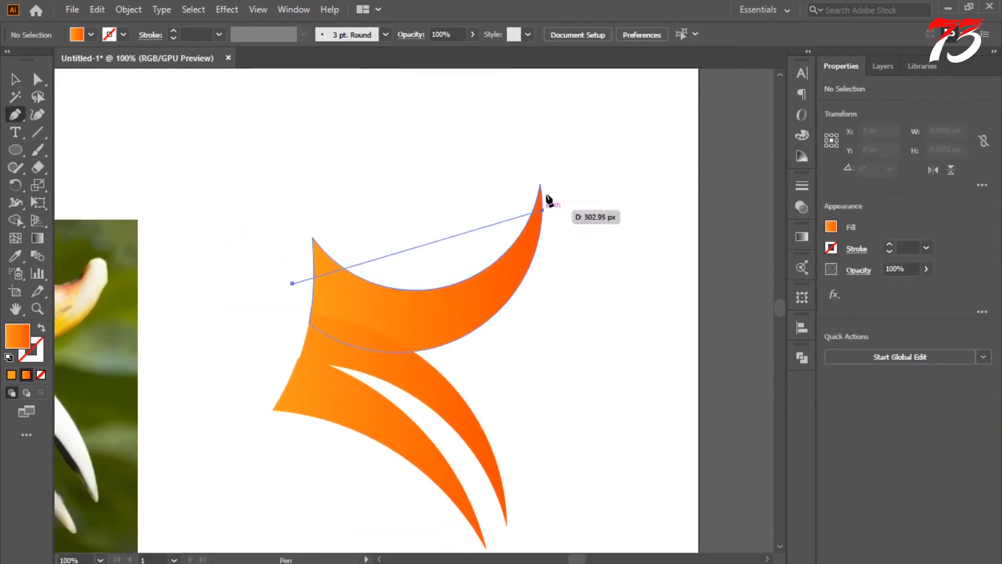
drag(547, 180, 548, 130)
key(alt)
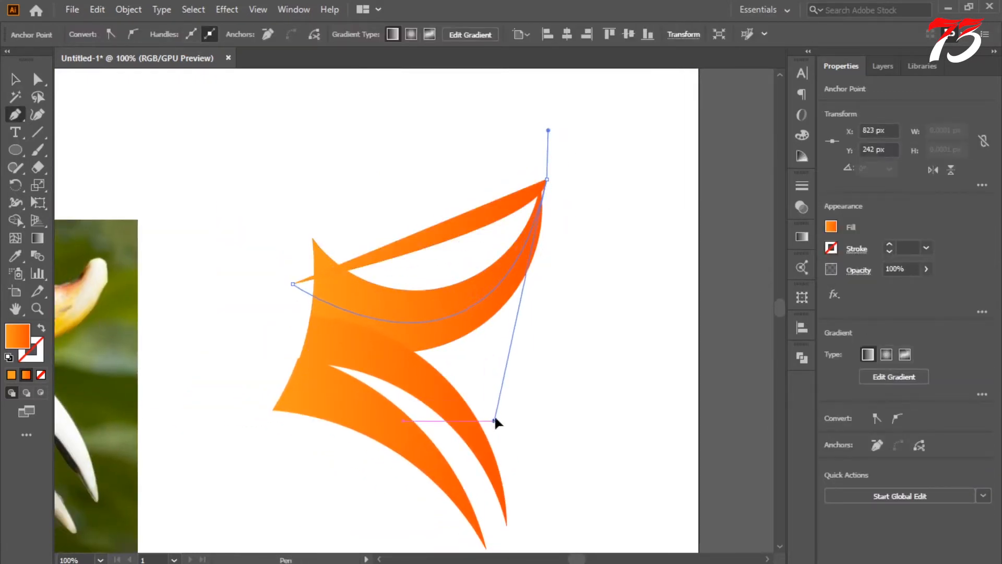
click(40, 374)
ctrl+click(574, 175)
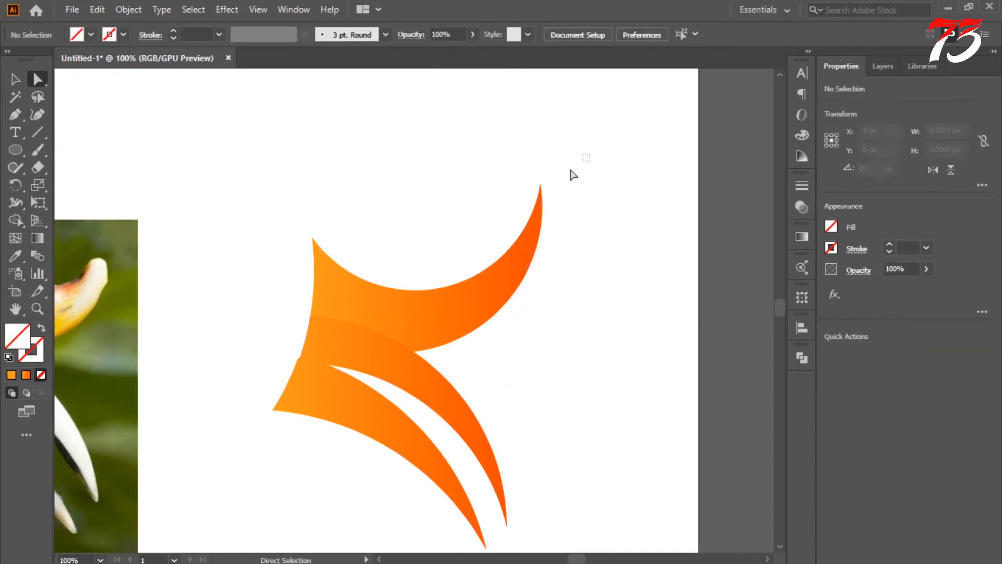
click(545, 181)
Divide the horn along the curve with Pathfinder and ungroup the resulting pieces
shift+click(527, 226)
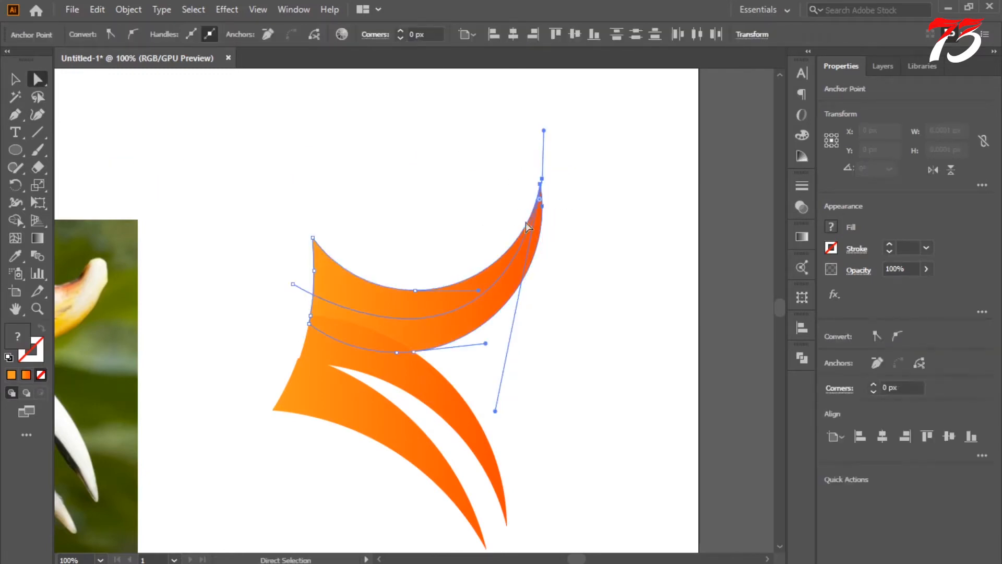
key(v)
click(801, 357)
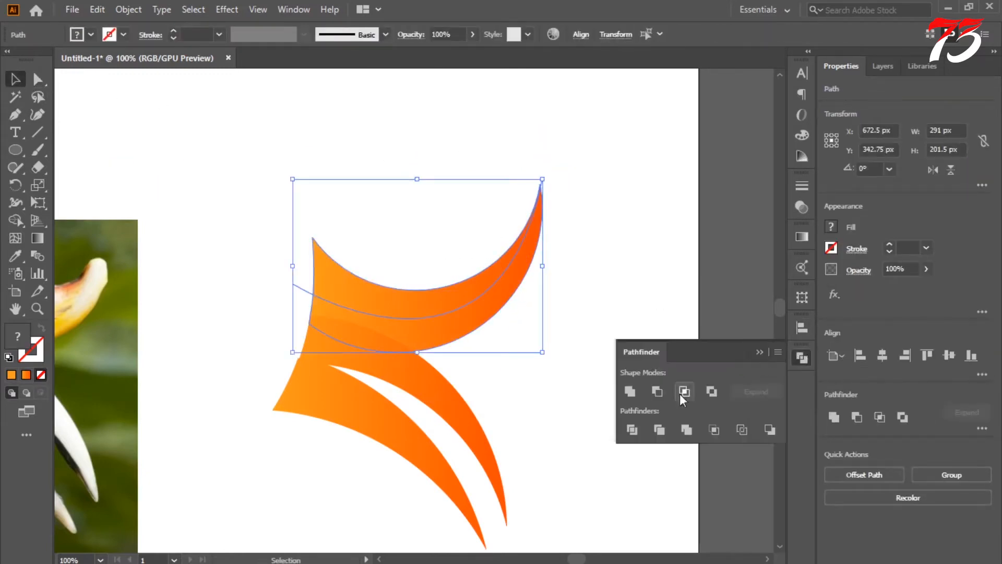
click(760, 352)
click(576, 313)
right_click(476, 277)
click(521, 400)
click(543, 334)
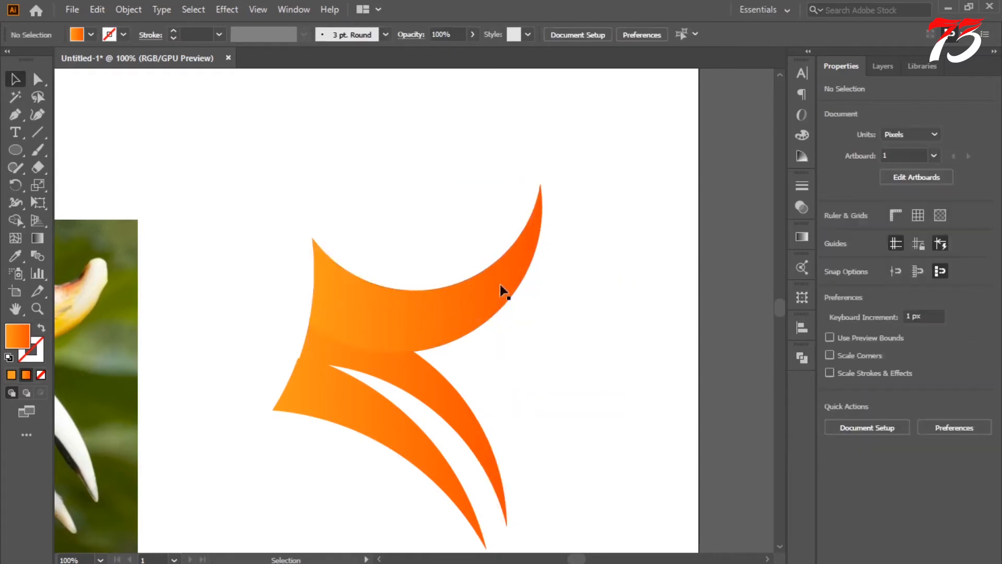
Redirect the upper horn strip's linear gradient to run steeply downward from light orange to dark orange
click(472, 290)
click(37, 238)
drag(334, 158, 413, 323)
drag(465, 175, 450, 327)
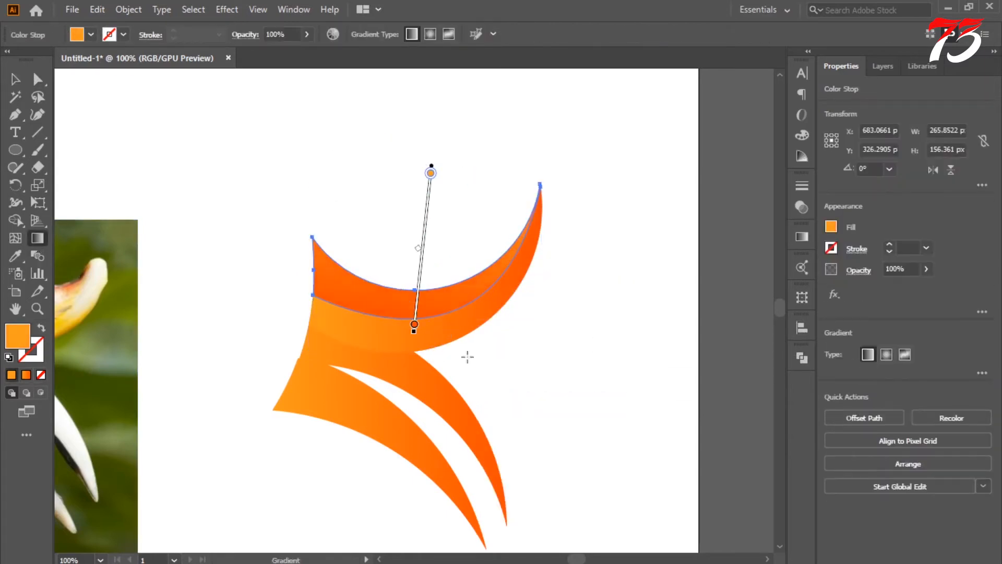
drag(455, 240, 416, 361)
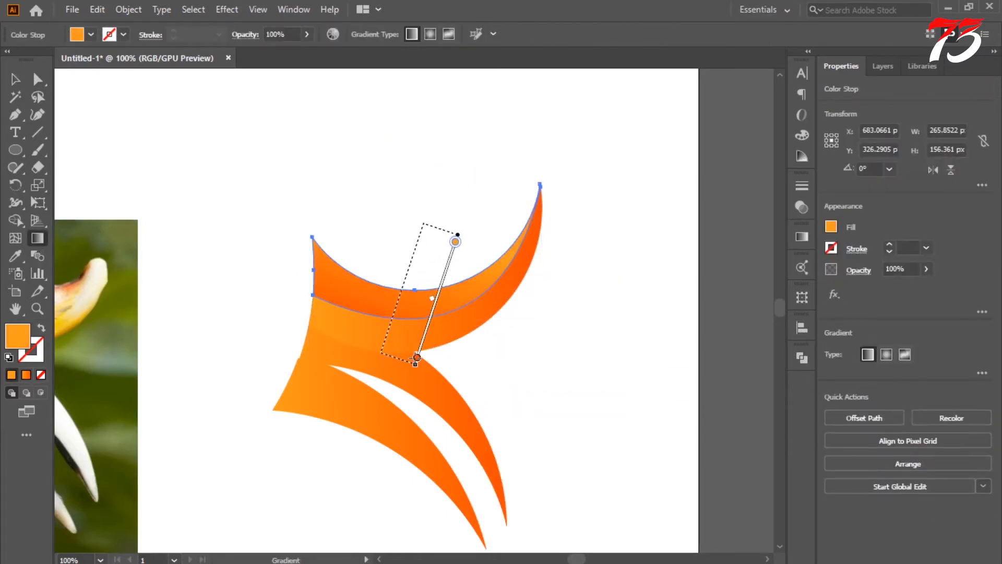
click(25, 80)
click(593, 193)
Draw an unfilled Pen curve about 250 px wide and 235 px high lengthwise through the upper beak
scroll(450, 331, down, 3)
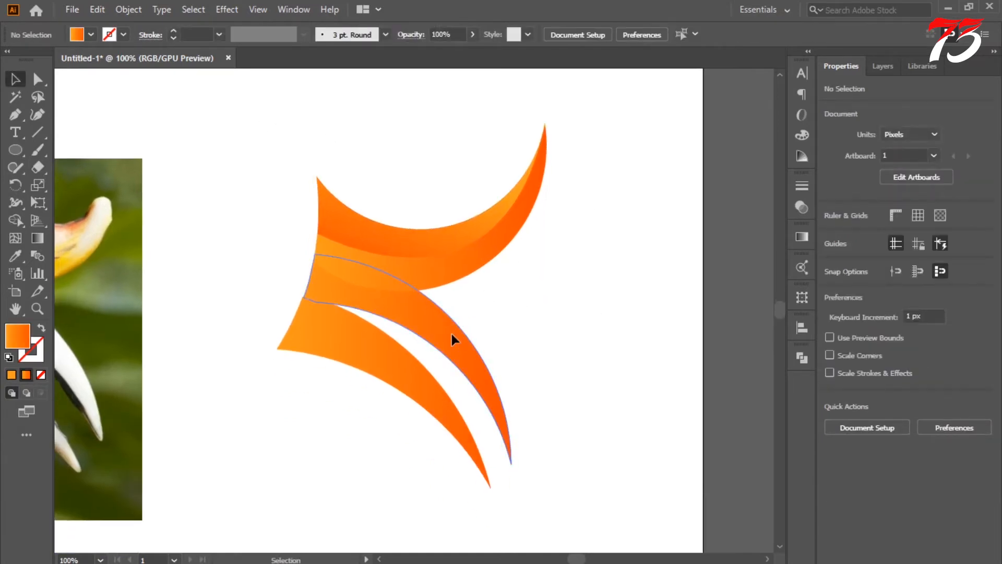
click(449, 334)
click(541, 322)
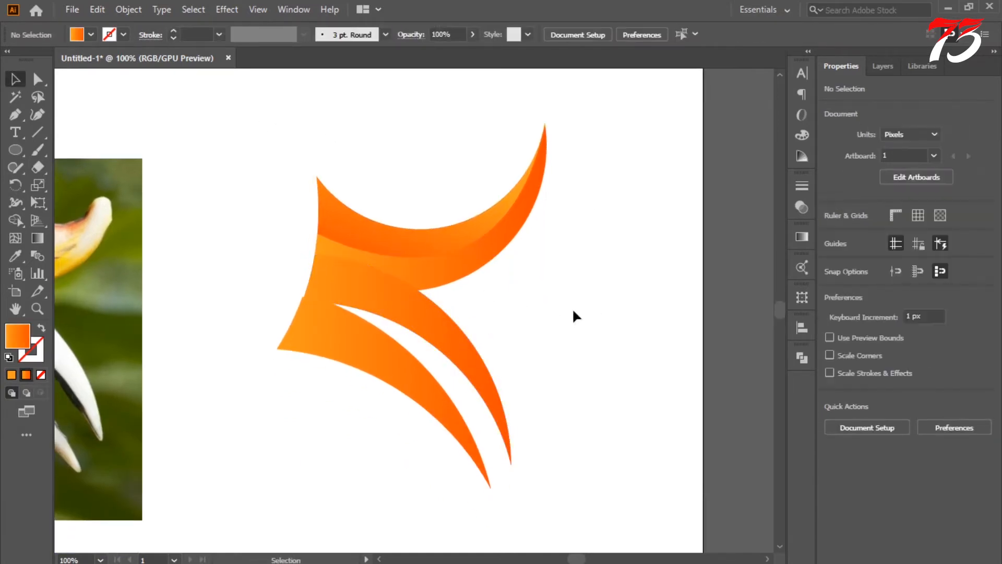
key(p)
click(295, 267)
drag(510, 468, 511, 552)
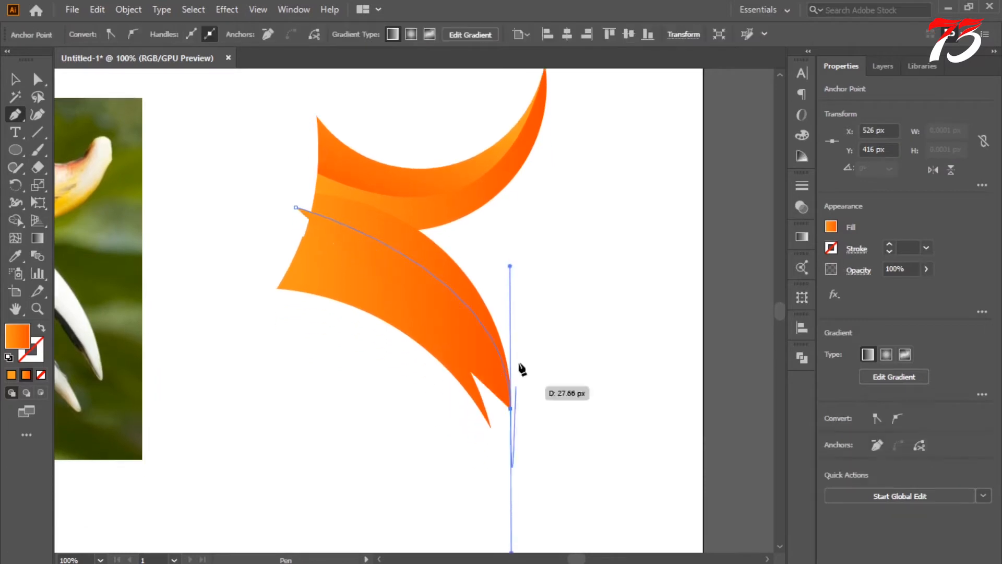
click(41, 374)
drag(510, 266, 491, 253)
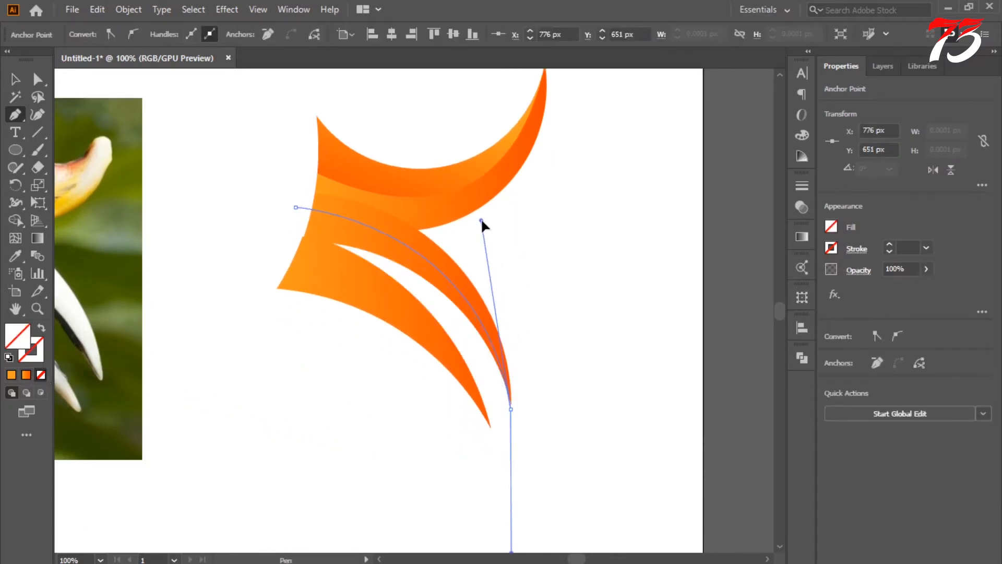
Shift the end anchor of the upper beak's curve slightly so it lines up with the beak's tip
click(38, 78)
ctrl+click(547, 422)
ctrl+click(320, 252)
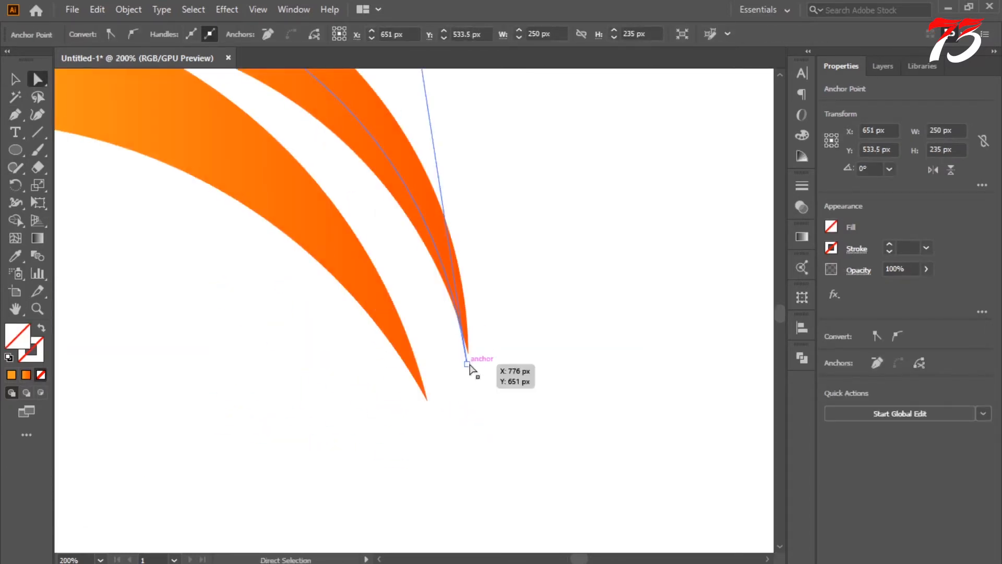
drag(469, 363, 472, 366)
click(519, 353)
key(ctrl+1)
Divide the upper beak along its curve with Pathfinder and ungroup the resulting pieces
drag(547, 290, 510, 360)
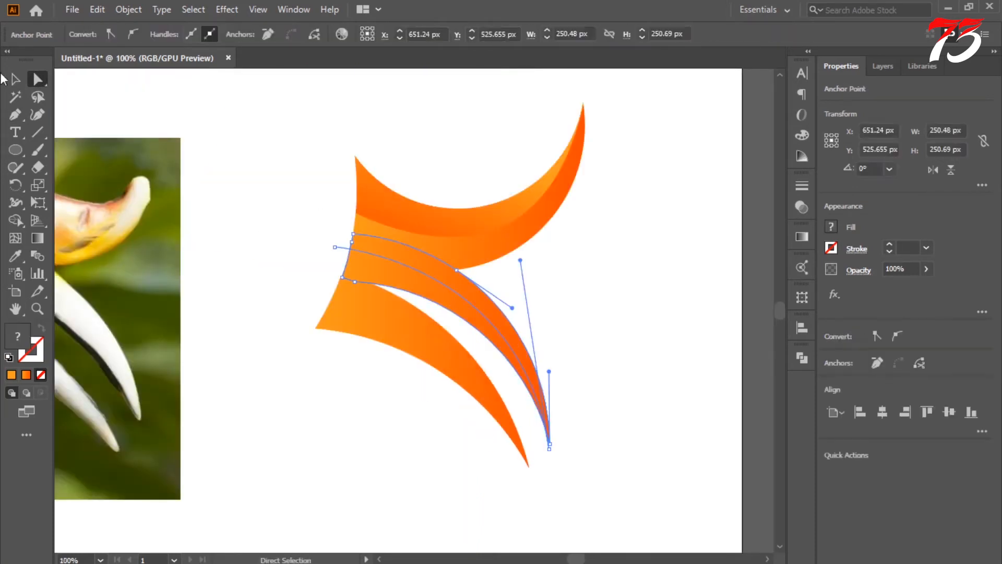
drag(550, 315, 503, 355)
click(802, 357)
click(630, 429)
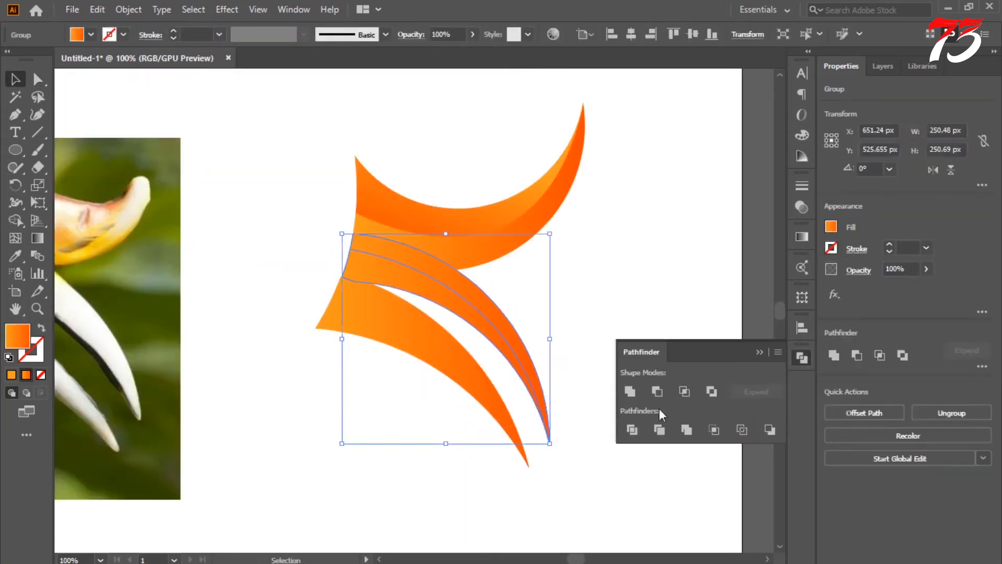
click(446, 295)
right_click(447, 300)
click(503, 402)
Redirect the gradient on the upper beak's upper strip to run almost vertically from light orange down to dark orange
click(510, 328)
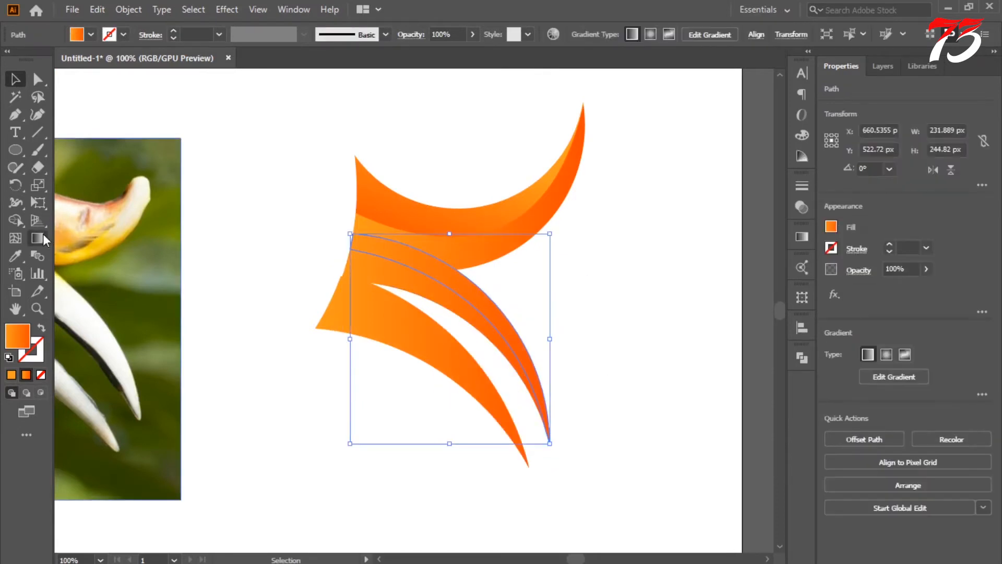
key(g)
click(478, 279)
drag(469, 173, 468, 298)
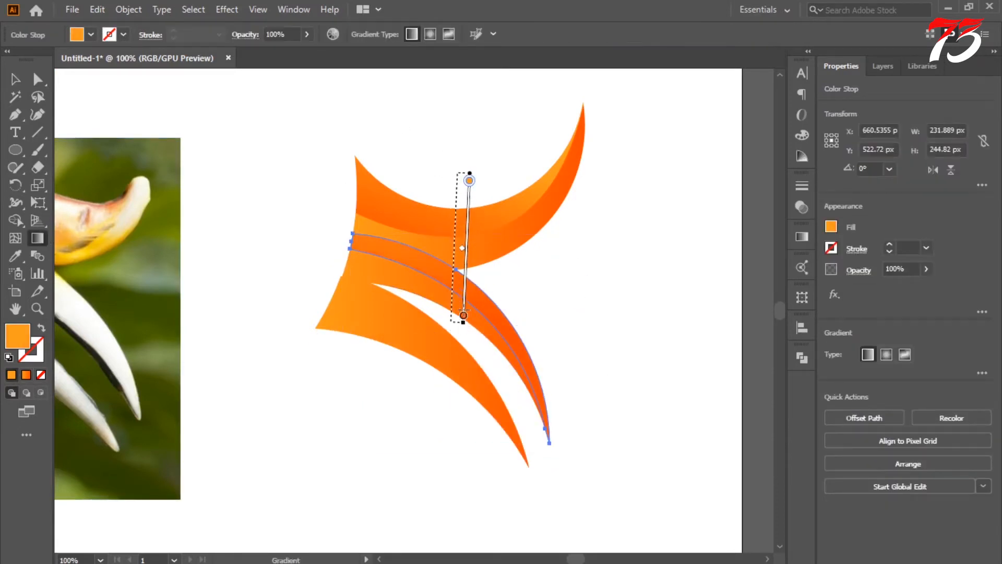
key(v)
click(211, 125)
Draw an unfilled Pen curve about 245 px wide and 214 px high lengthwise through the lower beak
drag(306, 220, 357, 197)
click(423, 311)
click(383, 359)
key(p)
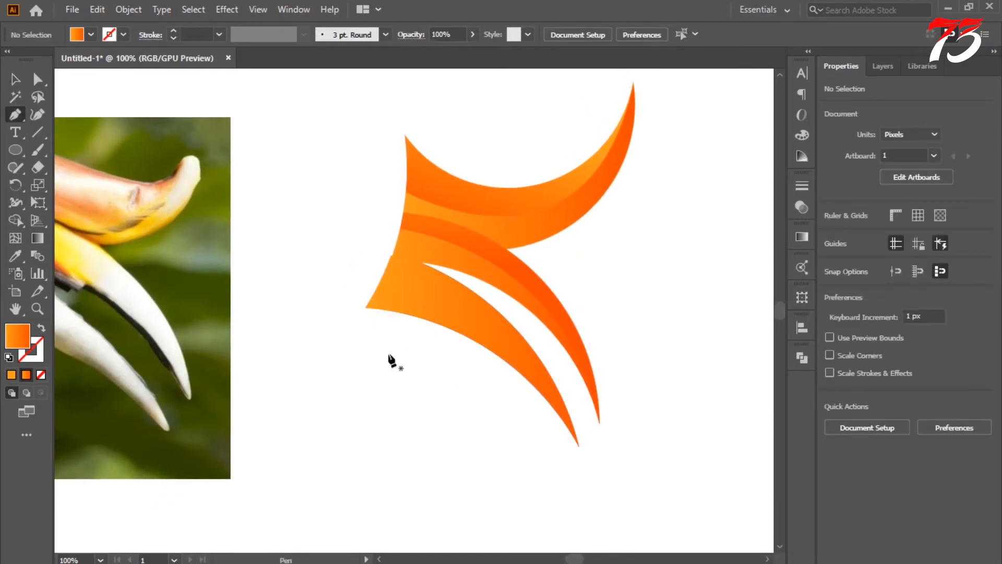
click(368, 269)
drag(600, 539, 600, 539)
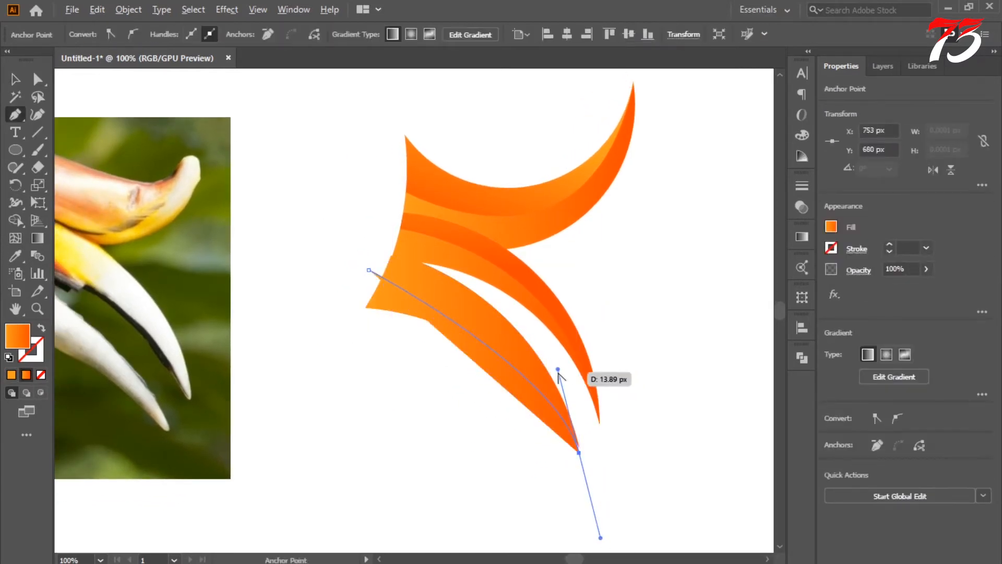
click(41, 374)
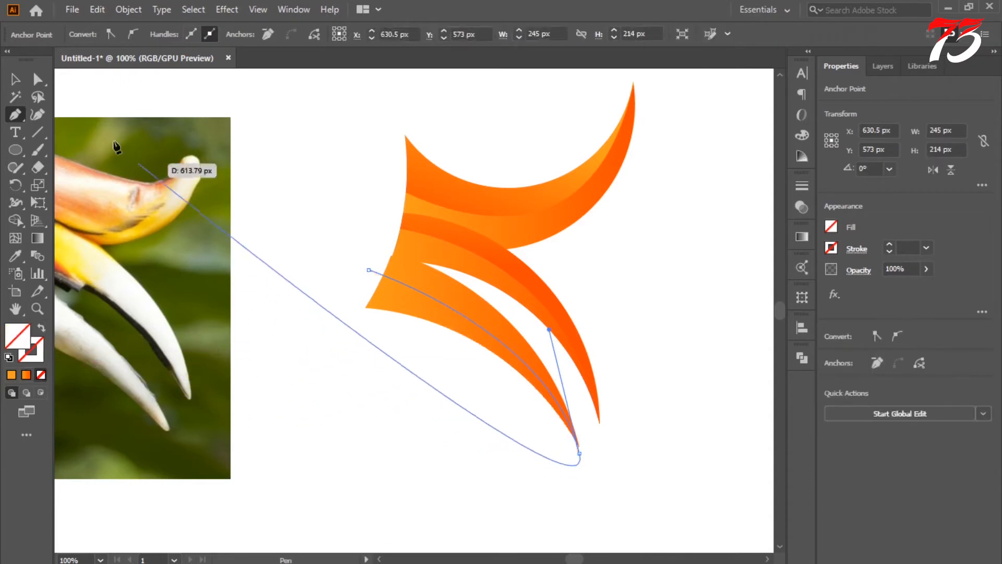
Divide the lower beak along its curve with Pathfinder and ungroup the resulting pieces
key(v)
drag(590, 424, 591, 423)
click(802, 358)
click(631, 429)
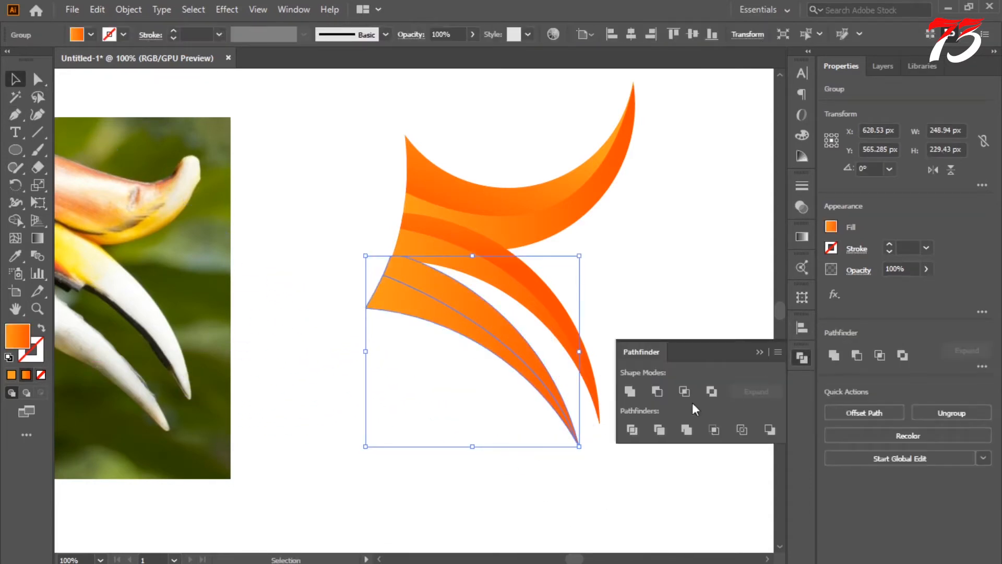
click(801, 357)
right_click(499, 311)
click(541, 177)
Redirect the gradient on the lower beak's upper strip to run steeply downward from light orange to dark orange
click(476, 284)
click(466, 298)
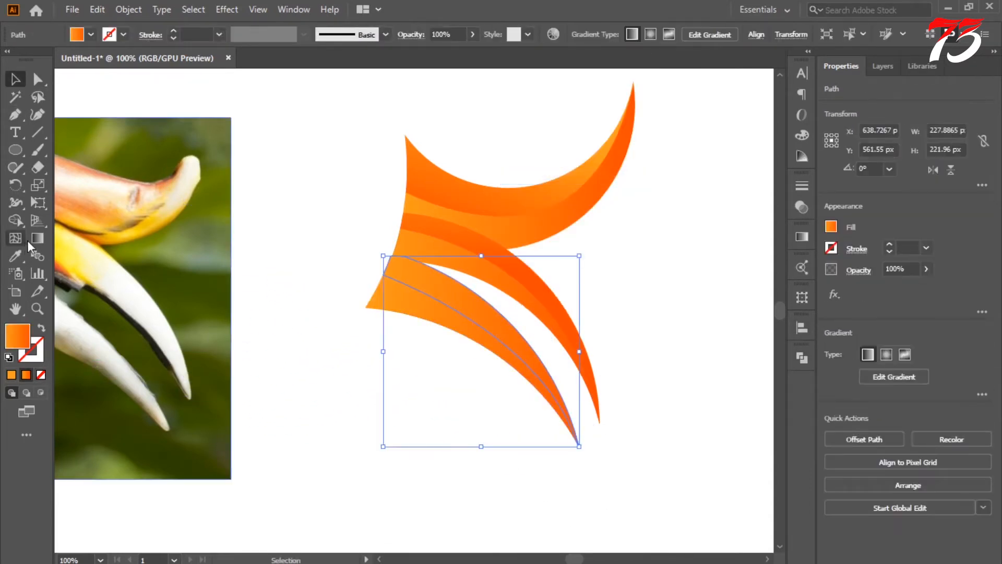
click(37, 238)
drag(594, 282, 468, 307)
drag(435, 214, 474, 373)
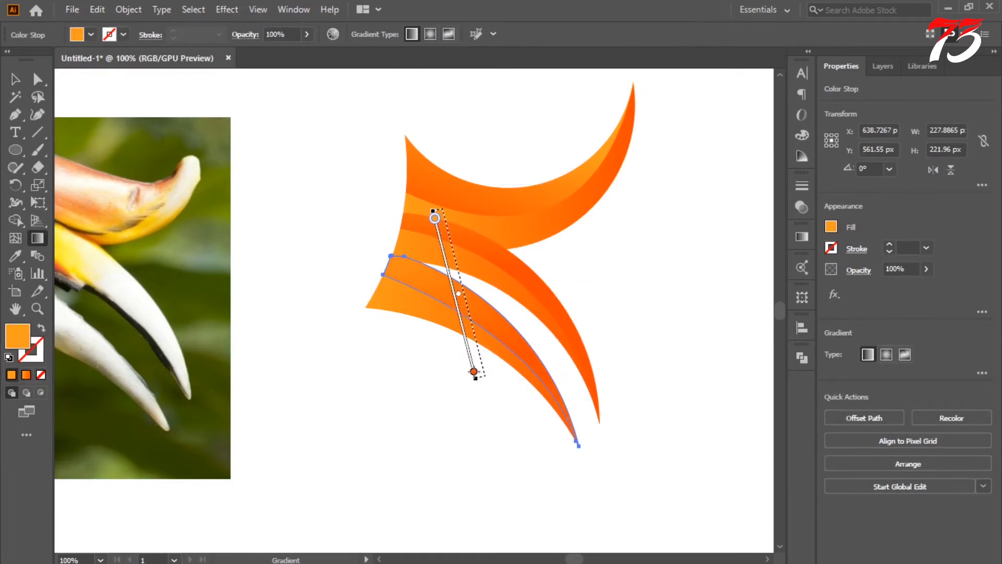
click(13, 80)
click(339, 157)
Trace the front of the photographed head with the Pen tool, from the crest down along the horn and upper beak bases
drag(411, 174, 456, 175)
ctrl+alt+click(385, 241)
ctrl+alt+click(385, 241)
scroll(423, 315, down, 2)
drag(445, 331, 496, 316)
ctrl+click(459, 303)
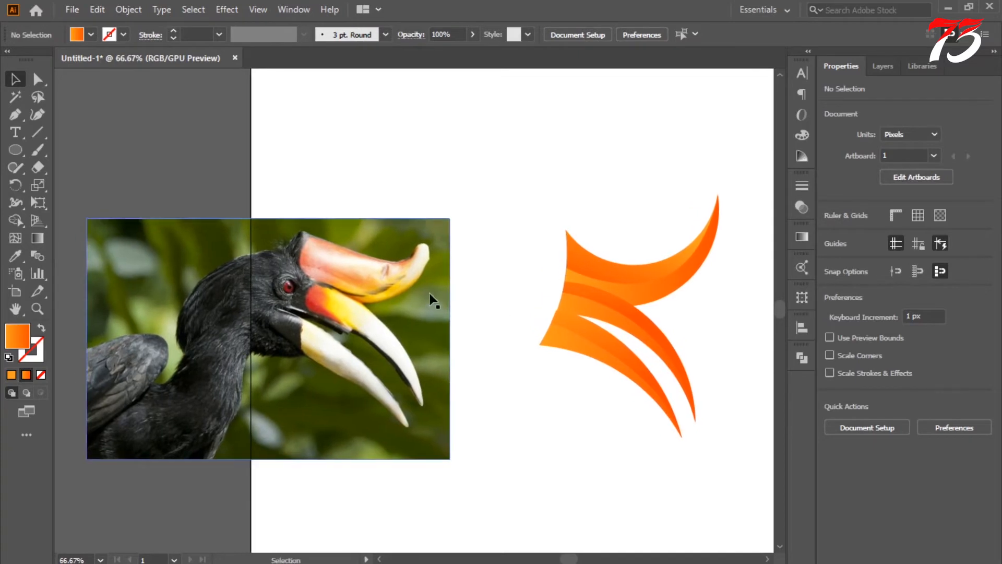
key(p)
ctrl+click(439, 276)
ctrl+click(439, 276)
ctrl+click(440, 276)
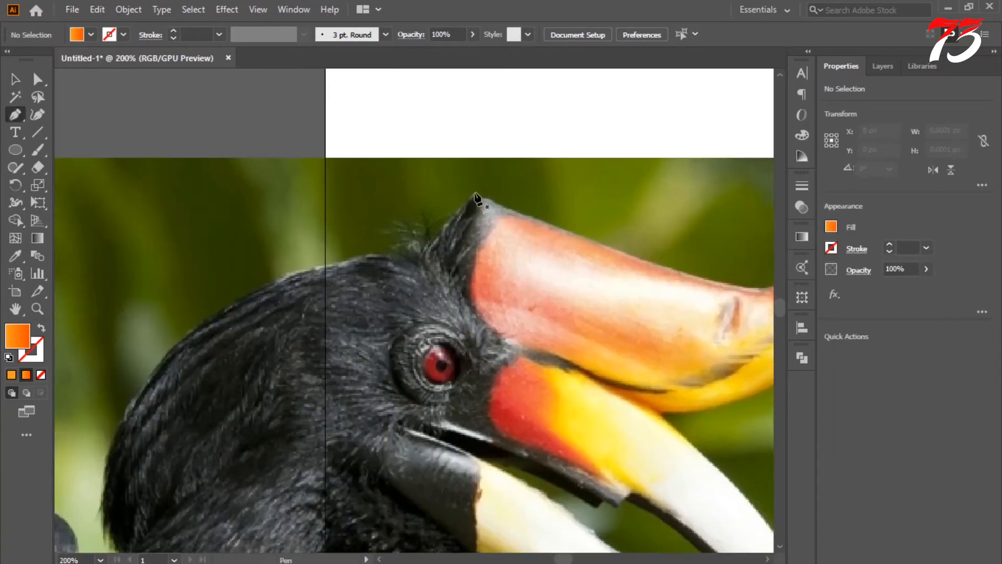
click(432, 240)
drag(476, 198, 498, 206)
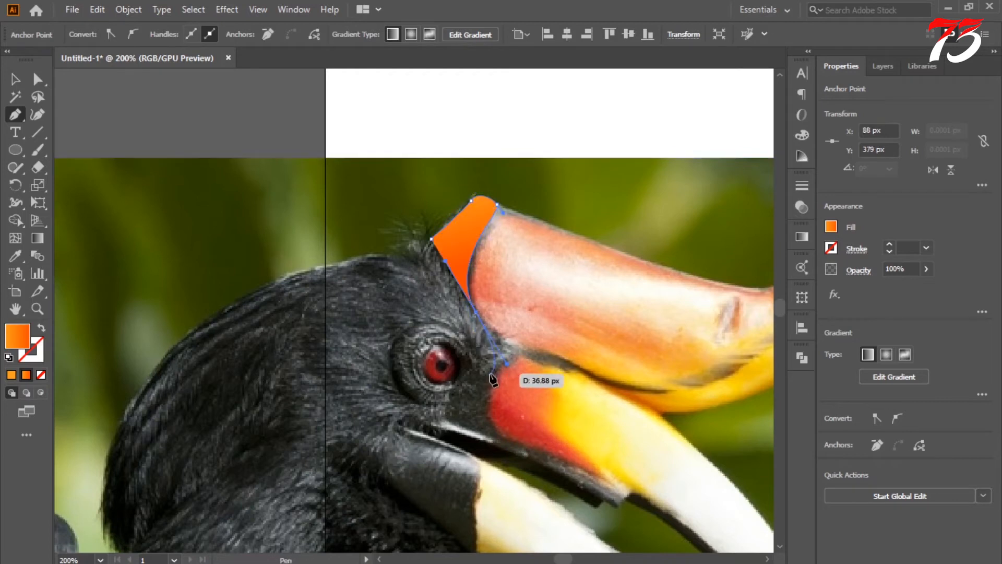
drag(506, 364, 468, 385)
drag(513, 443, 499, 364)
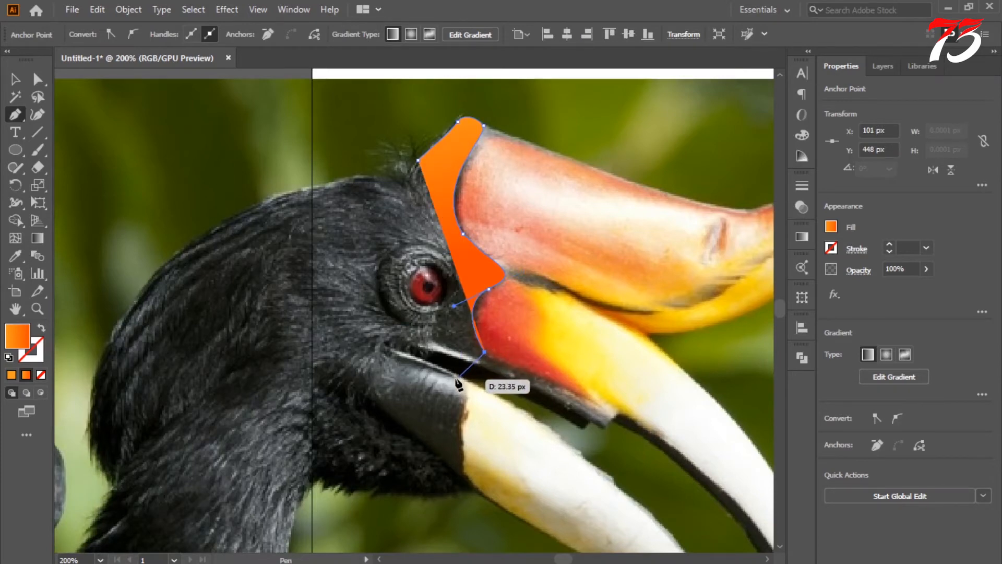
Continue the head outline around the lower beak's base, under the chin and down the front of the neck
drag(465, 404, 465, 404)
drag(471, 496, 408, 403)
drag(409, 403, 566, 350)
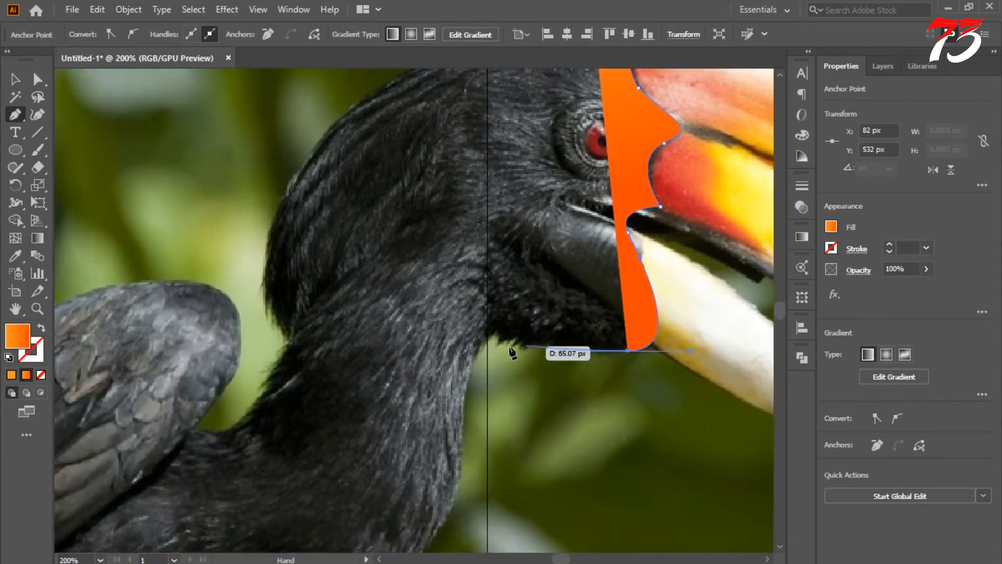
drag(453, 376, 453, 376)
drag(453, 376, 477, 343)
drag(480, 424, 481, 440)
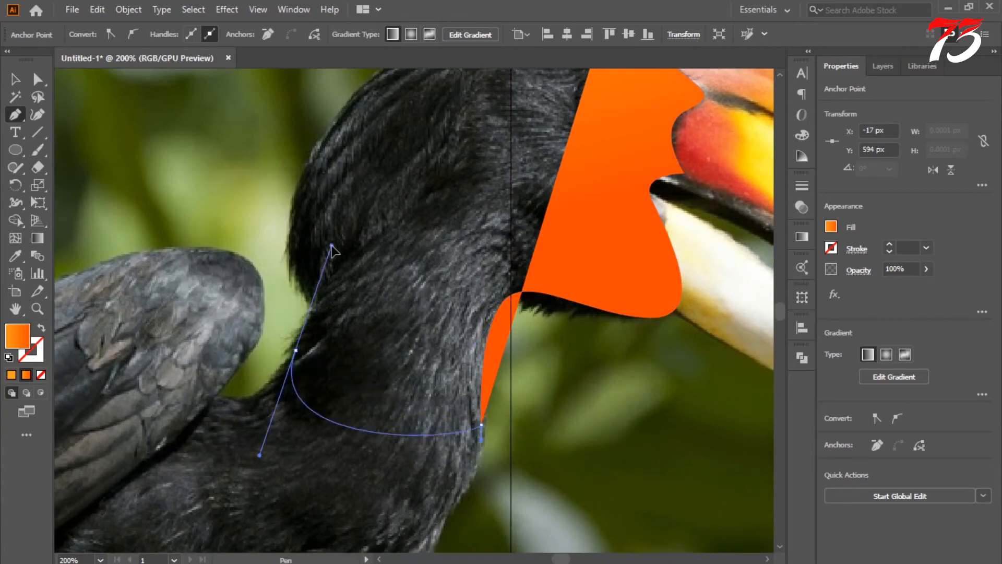
Complete the head outline across the neck, up the back of the head and over the crown, closing it at the crest
drag(331, 246, 334, 239)
drag(319, 201, 345, 227)
drag(527, 163, 332, 298)
drag(369, 264, 542, 244)
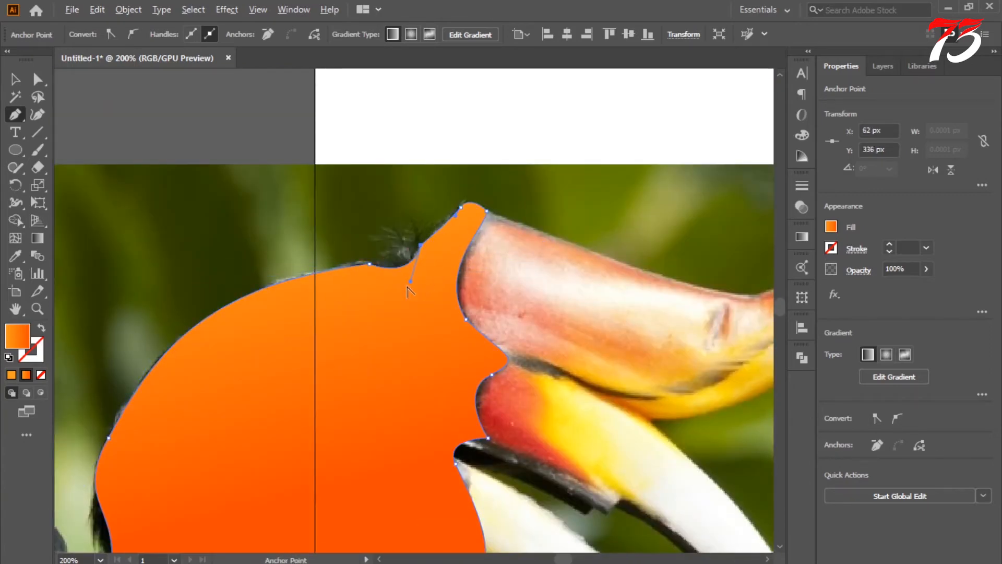
drag(409, 266, 410, 265)
click(15, 79)
click(172, 219)
Fill the traced head shape with solid black and remove its stroke
ctrl+alt+click(344, 379)
ctrl+alt+click(471, 357)
ctrl+alt+click(471, 357)
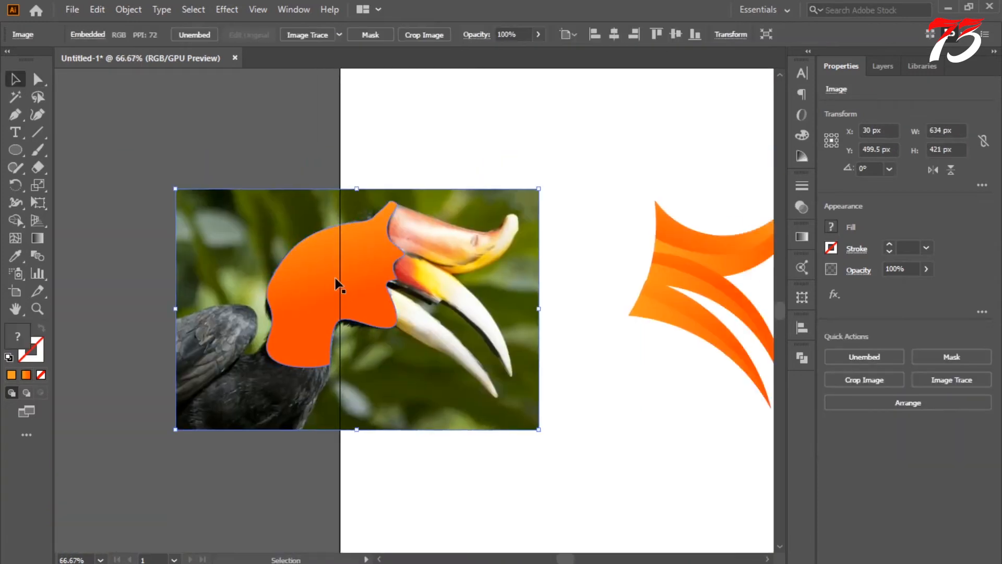
click(336, 284)
click(8, 357)
click(41, 375)
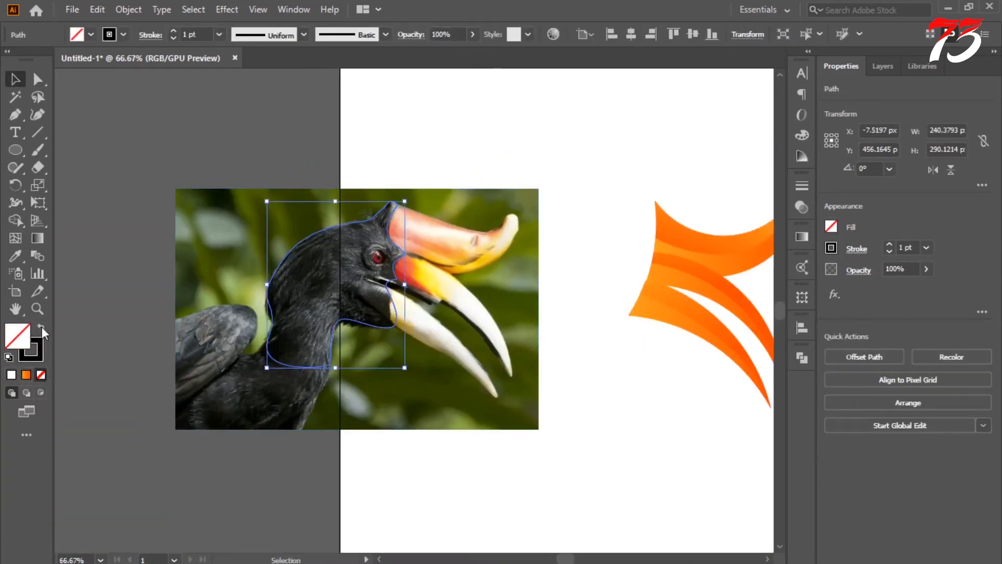
click(42, 327)
Move the black head shape off the photo and against the orange horn and beaks, overlapping their bases
click(120, 319)
drag(386, 300, 235, 308)
drag(460, 294, 476, 294)
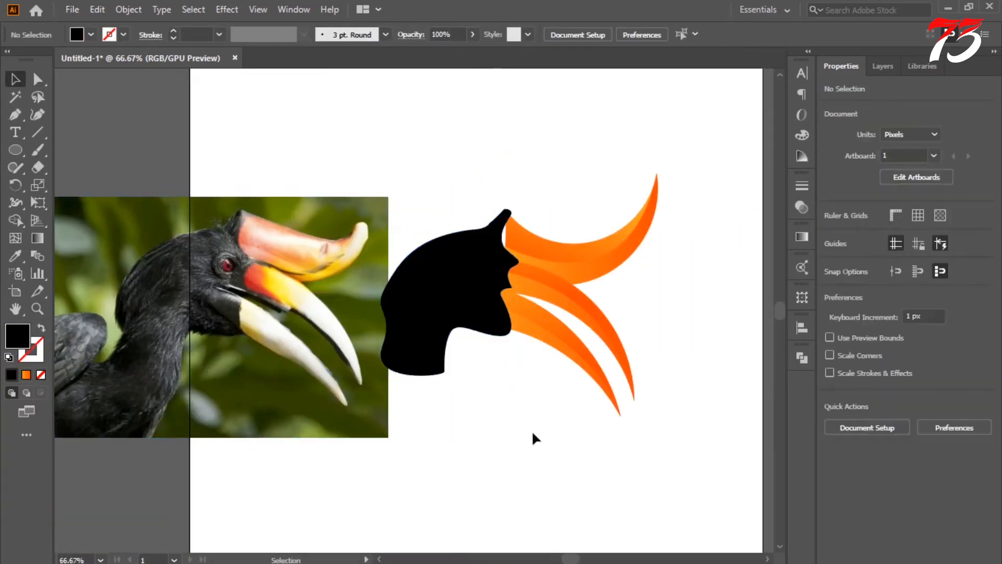
scroll(531, 430, up, 2)
drag(431, 343, 432, 343)
click(445, 432)
ctrl+click(510, 340)
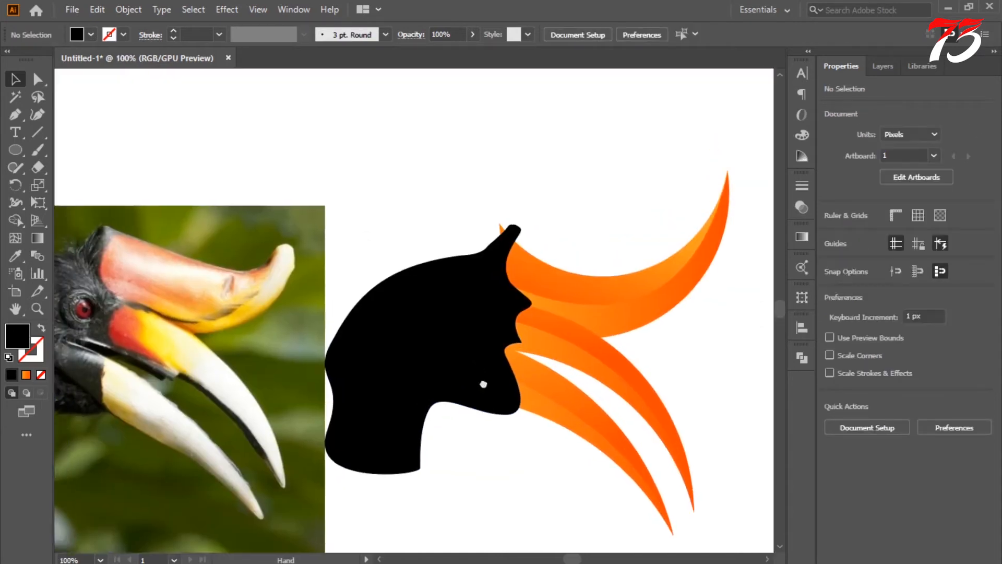
drag(483, 382, 493, 413)
scroll(476, 315, up, 3)
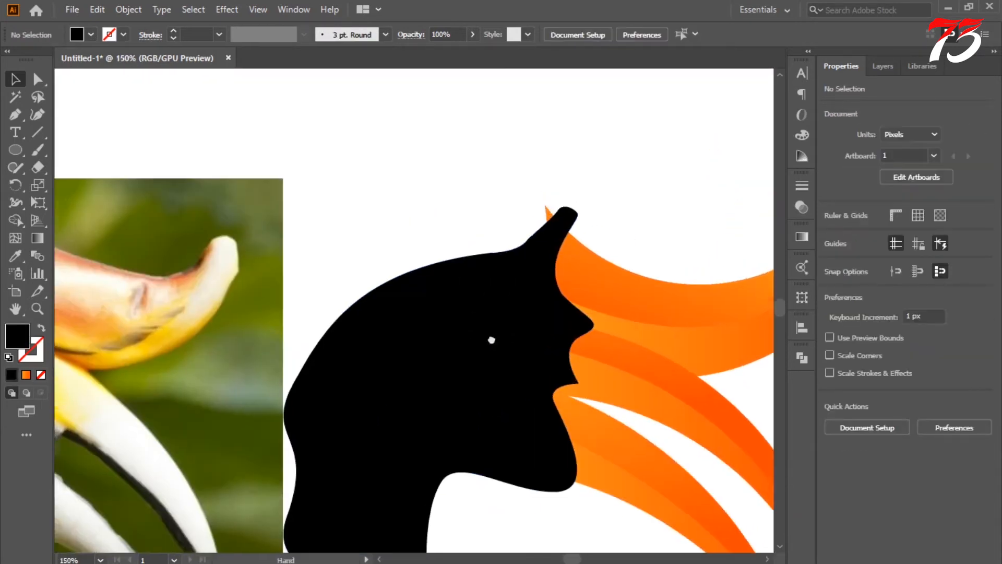
Trim away the orange horn tip protruding behind the black crest with the Shape Builder, and deselect the artwork
click(528, 345)
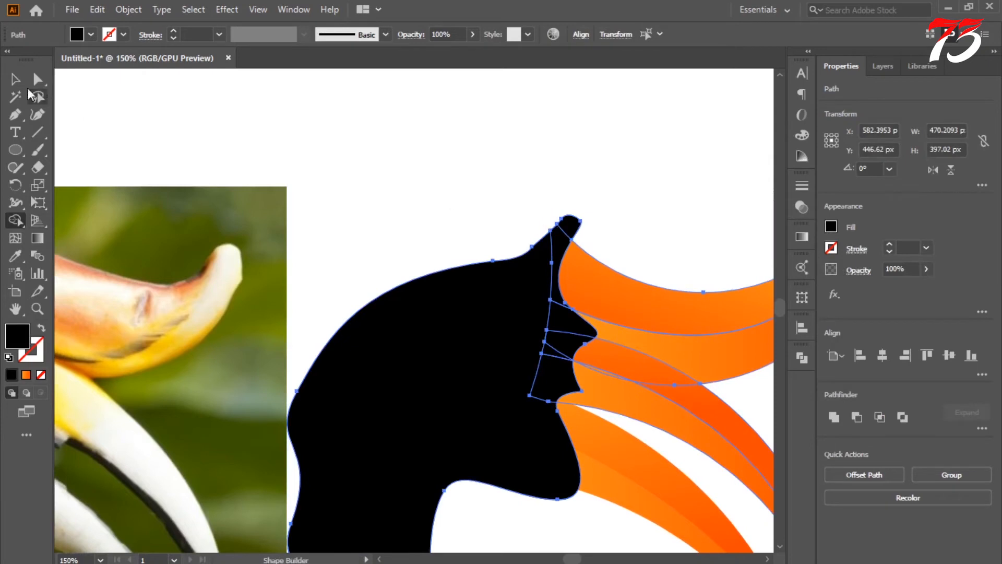
click(16, 78)
click(334, 198)
ctrl+alt+click(490, 378)
ctrl+alt+click(490, 379)
drag(490, 378, 546, 331)
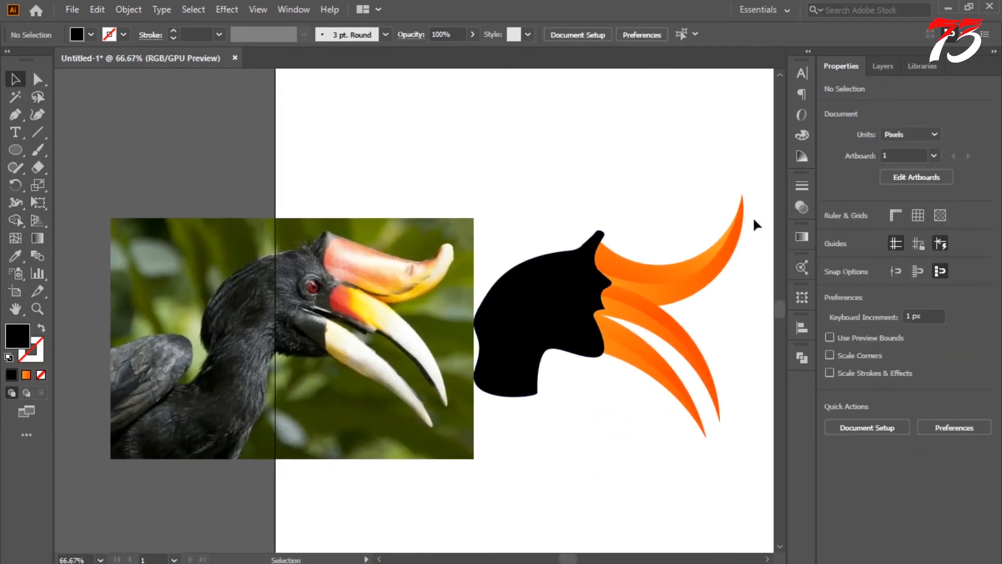
Draw a 48 px circle for the eye on the black head, near the beak base, and fill it red
key(l)
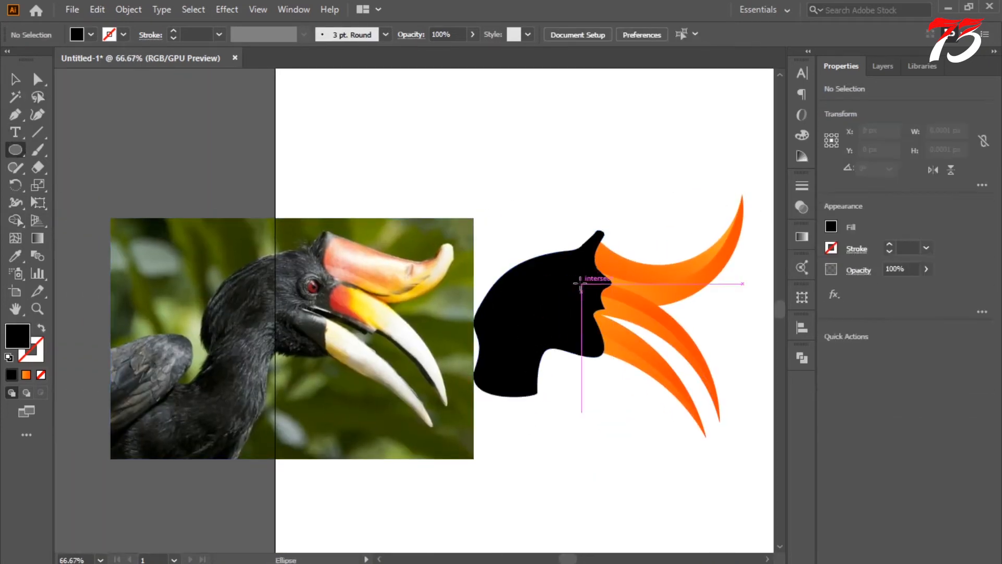
drag(569, 276, 590, 298)
key(v)
click(90, 35)
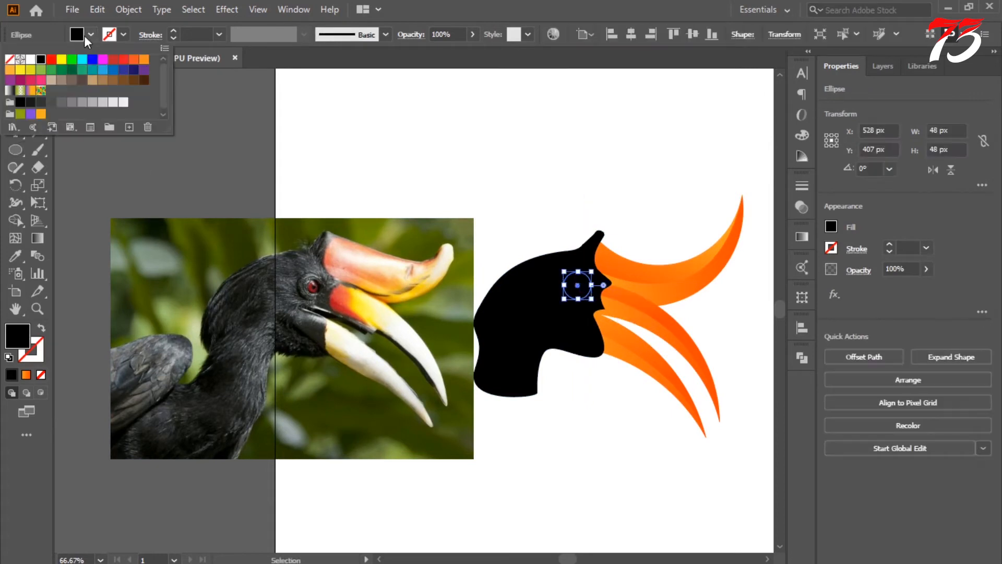
click(51, 60)
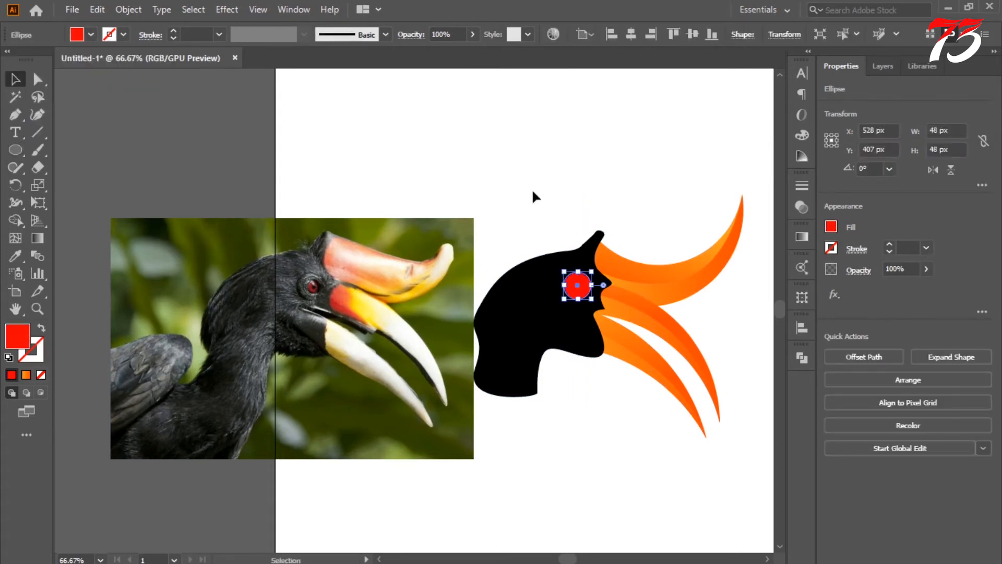
Shift the eye circle to X 525 px and apply the horn's orange gradient to it with the Eyedropper
drag(496, 282, 496, 283)
click(33, 256)
click(16, 256)
click(574, 224)
click(15, 79)
click(167, 112)
click(500, 279)
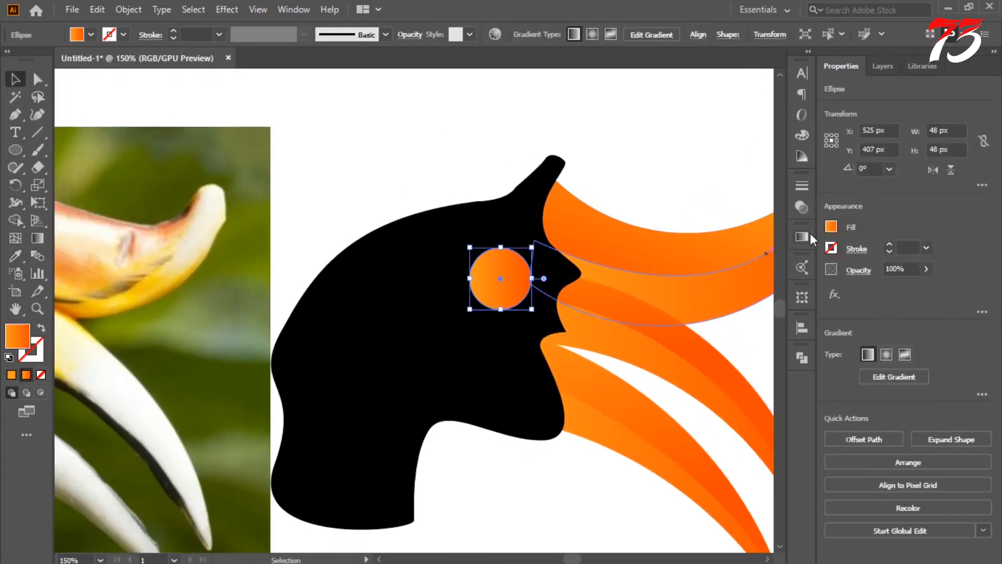
Change the eye's gradient to radial and make a concentric 14 px copy of the circle for the pupil
click(802, 236)
click(759, 230)
click(652, 172)
click(494, 290)
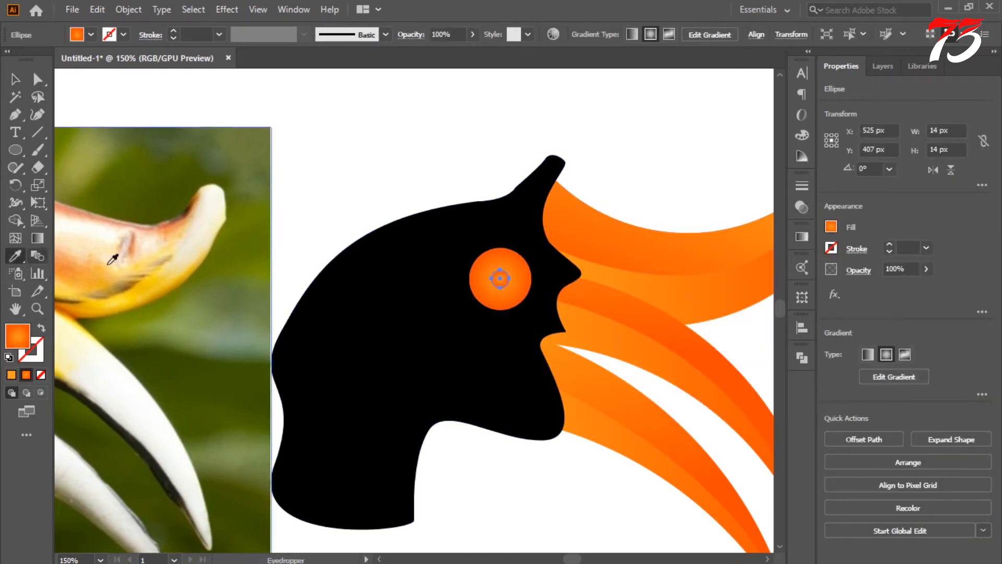
Fill the pupil with the head's black and scale the orange eye circle about its centre to about 42 px
click(365, 271)
click(15, 79)
click(168, 111)
click(522, 268)
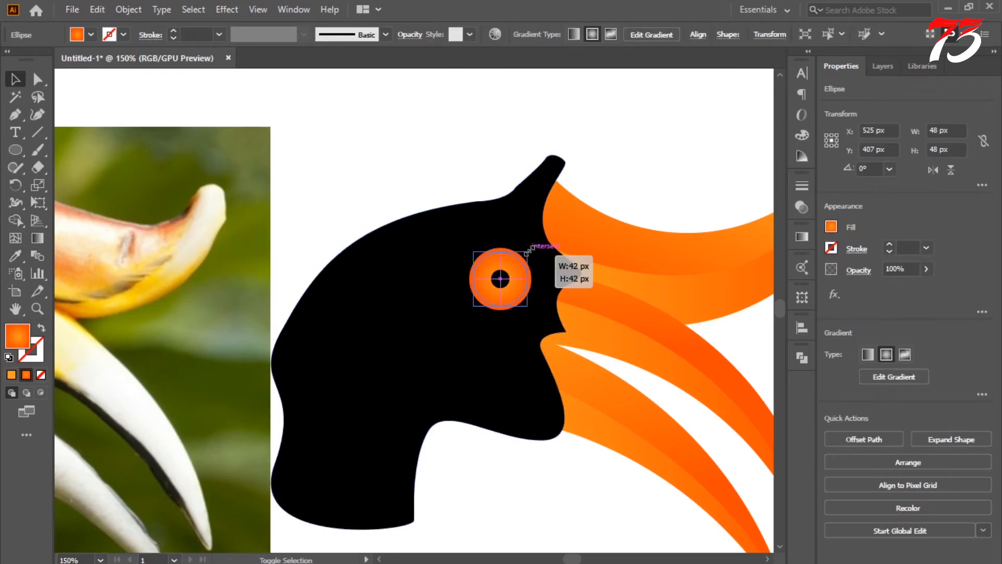
drag(529, 250, 527, 253)
Select the head, eye, horn and beak pieces together and group them
scroll(491, 256, down, 2)
click(373, 339)
drag(373, 339, 476, 331)
drag(599, 159, 682, 354)
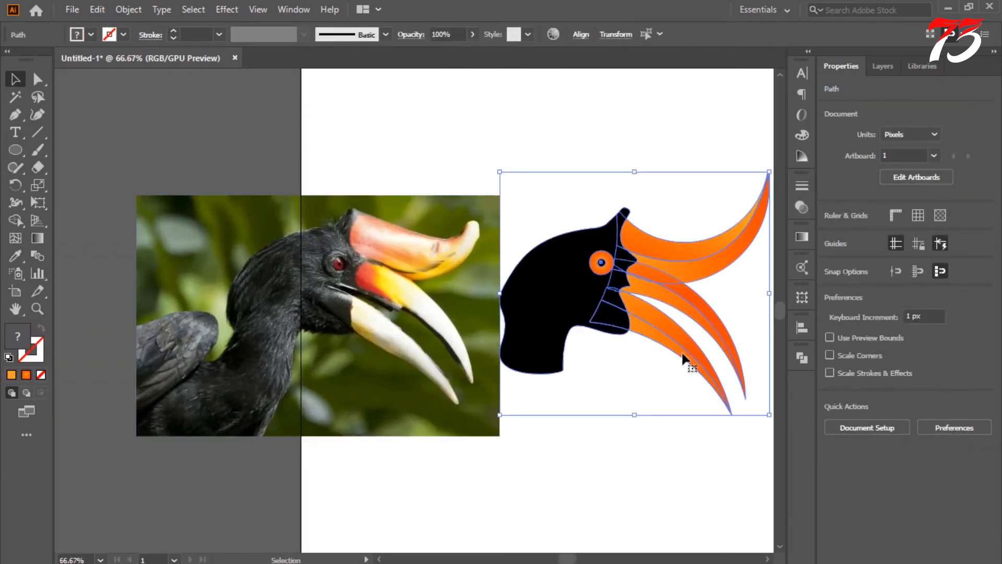
click(673, 381)
ctrl+click(564, 293)
ctrl+alt+click(561, 298)
drag(423, 331, 686, 330)
drag(553, 206, 753, 449)
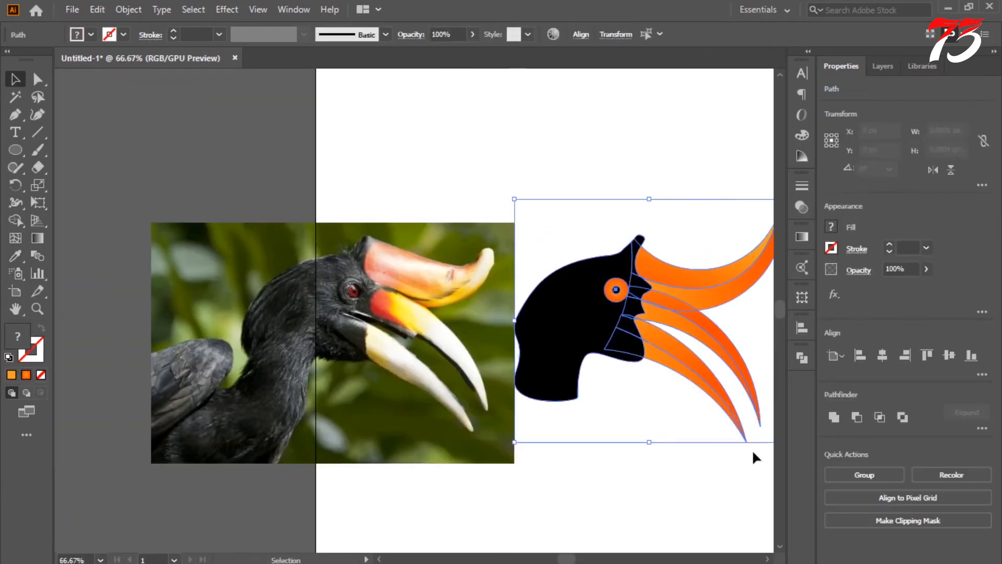
key(ctrl+g)
click(686, 473)
Move the reference photo off the artboard to the empty area beside it, and deselect it
ctrl+alt+click(535, 354)
drag(337, 338, 462, 348)
drag(463, 348, 283, 348)
click(530, 371)
drag(530, 371, 463, 371)
click(632, 340)
click(673, 340)
Draw a 535 px circle over the hornbill and send it behind the bird group
click(15, 150)
mouse_move(461, 204)
mouse_down()
mouse_move(657, 361)
mouse_move(692, 433)
mouse_up()
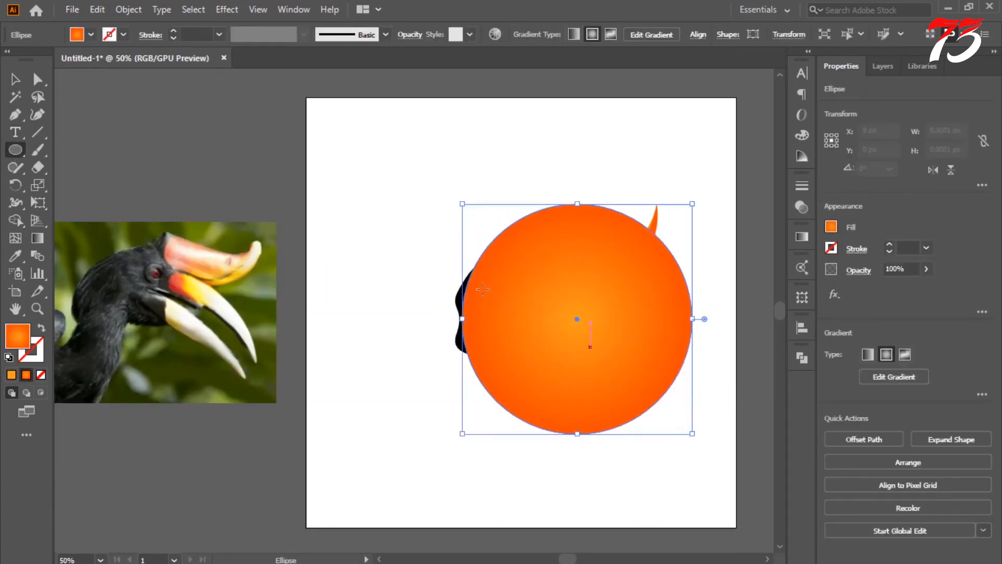
key(v)
right_click(538, 245)
mouse_move(685, 490)
click(737, 469)
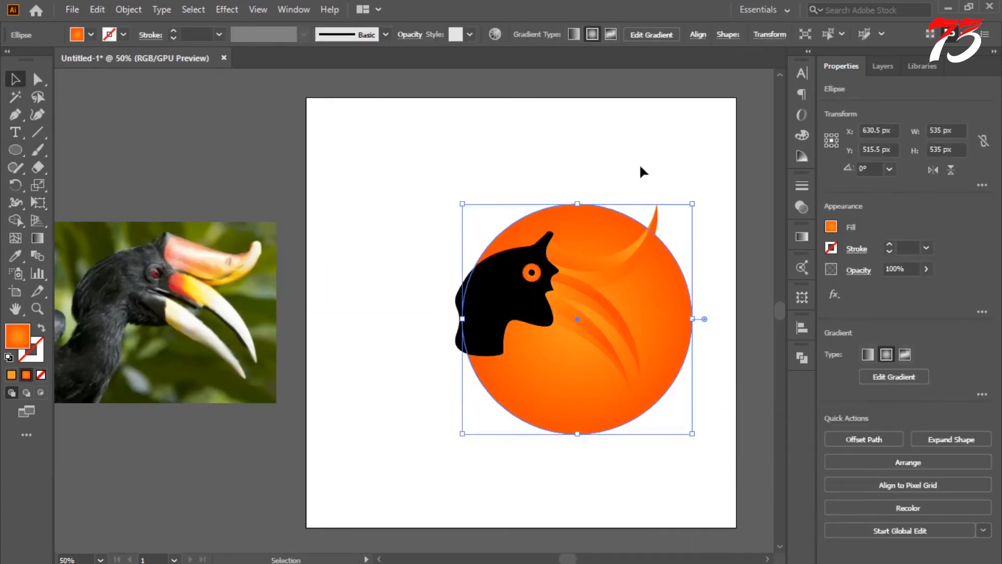
Fill the background circle with green and centre it horizontally and vertically on the artboard
click(84, 36)
click(82, 70)
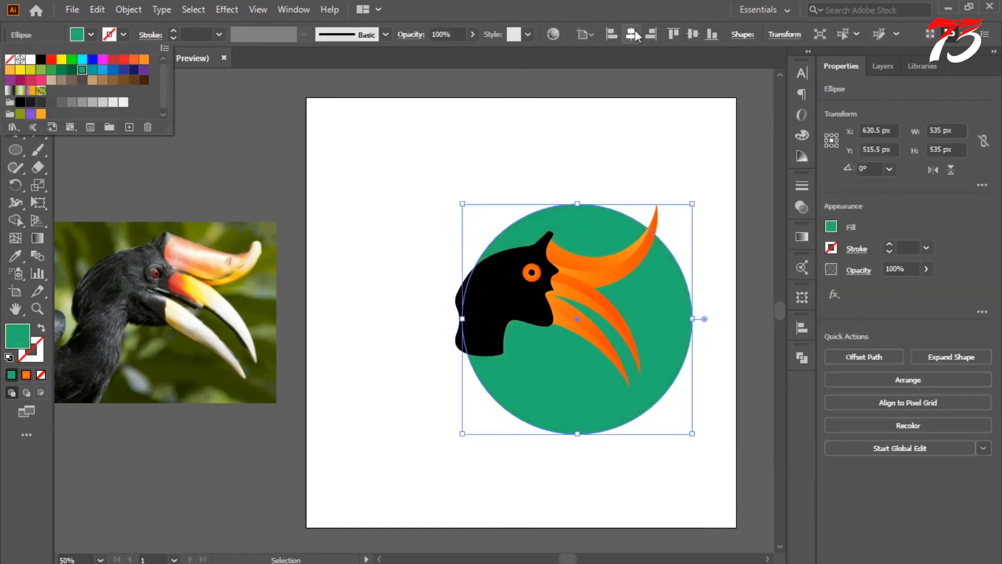
click(635, 30)
click(696, 32)
click(640, 33)
click(641, 101)
Enlarge the hornbill group proportionally to about 615 px wide and place it over the green circle
key(ctrl+space)
ctrl+click(431, 347)
ctrl+alt+click(478, 316)
click(476, 277)
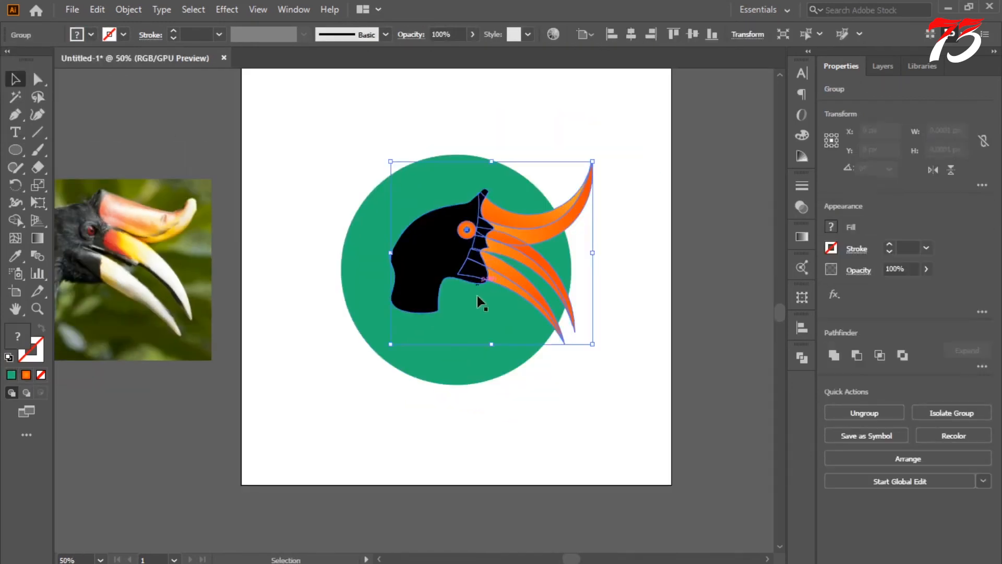
drag(390, 344, 328, 424)
click(479, 406)
drag(498, 326, 547, 349)
click(524, 403)
Fine-tune the hornbill group's position over the green circle, keeping the back of the head near the circle's edge
key(space)
ctrl+alt+click(479, 296)
ctrl+click(448, 299)
mouse_move(454, 299)
mouse_down()
mouse_move(510, 291)
mouse_move(452, 302)
mouse_up()
drag(493, 318, 487, 313)
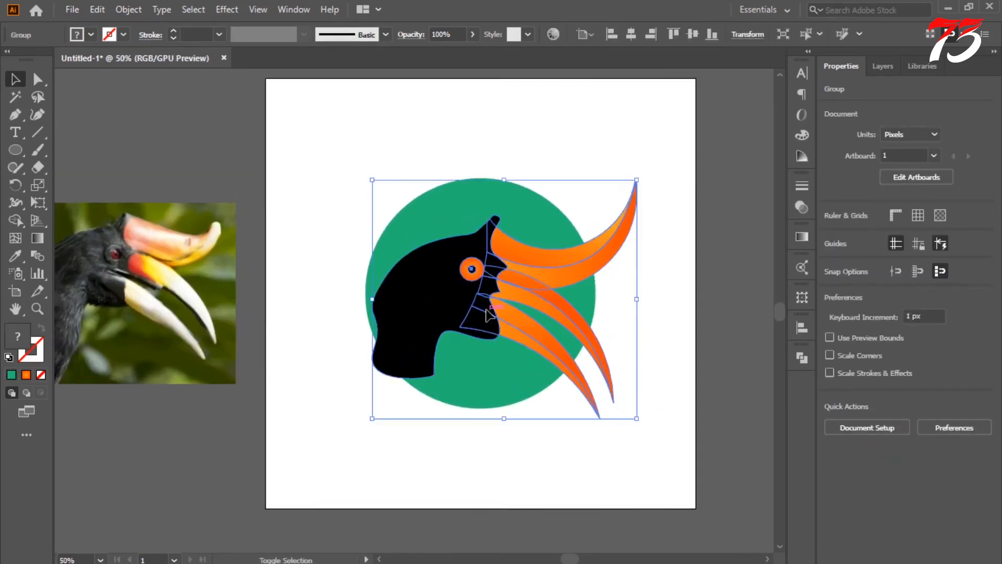
click(371, 198)
click(486, 309)
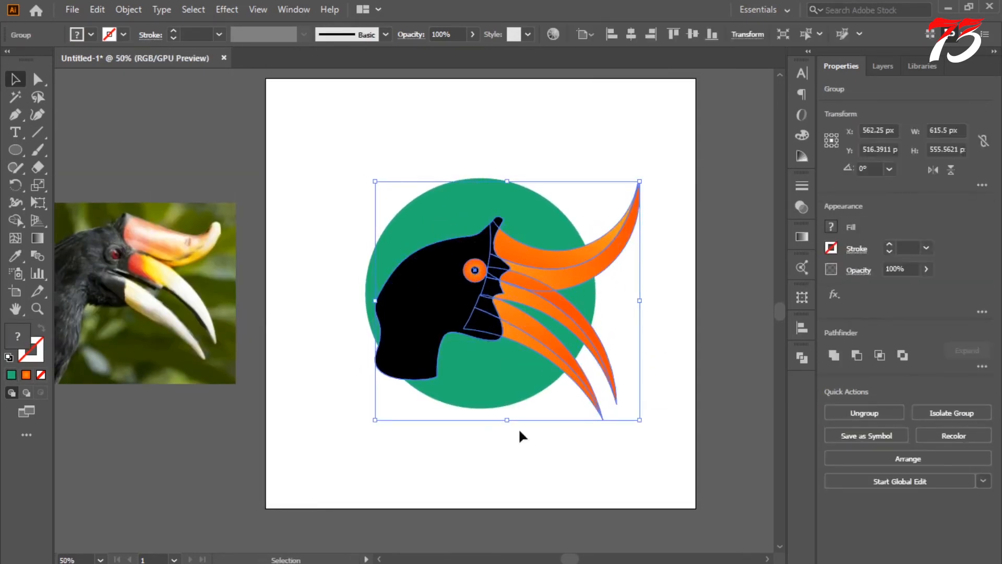
Centre-align the hornbill group with the green circle, and shift the bird horizontally so horn and beaks overhang the circle's right edge
drag(518, 428, 580, 93)
click(578, 33)
click(459, 74)
click(548, 74)
click(660, 94)
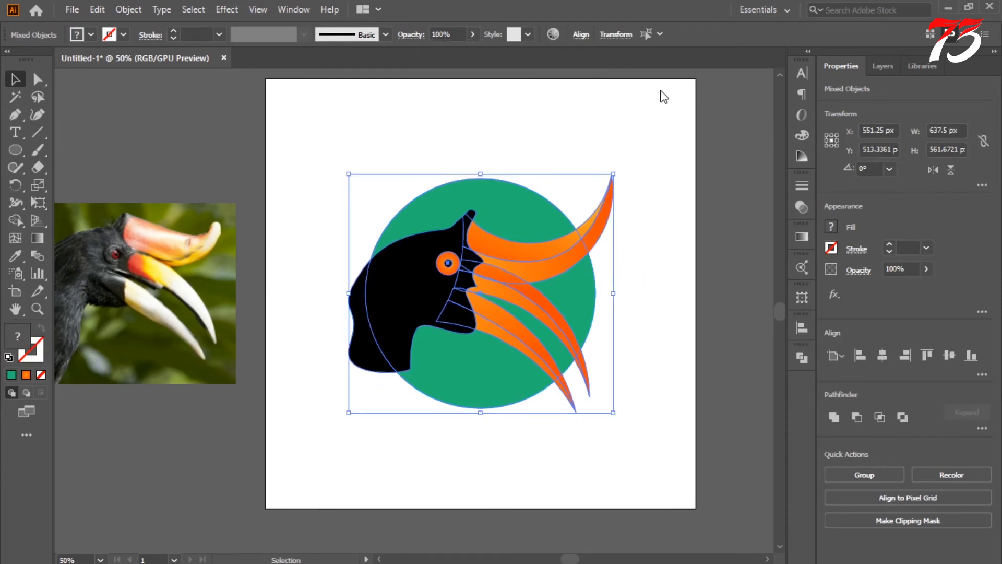
drag(460, 281, 527, 270)
key(ctrl+shift+a)
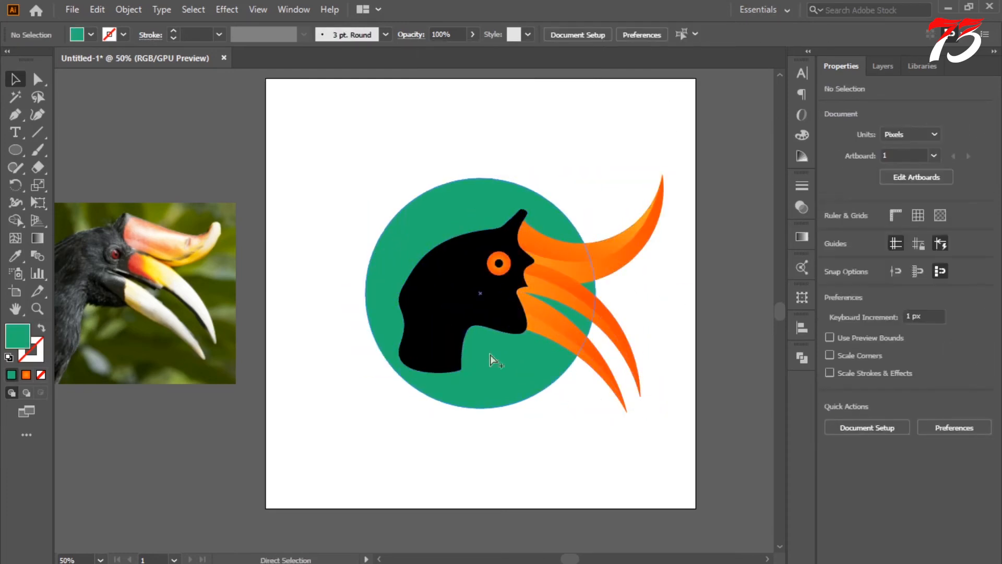
Pull the neck's lower end anchor down past the bottom edge of the green circle
ctrl+alt+click(490, 355)
drag(457, 342, 501, 343)
ctrl+click(449, 299)
drag(431, 294, 465, 411)
ctrl+click(414, 346)
key(a)
click(467, 324)
key(ctrl+shift+a)
Extend the neck diagonally beyond the circle's lower-left edge by moving its back and end anchor points
click(379, 290)
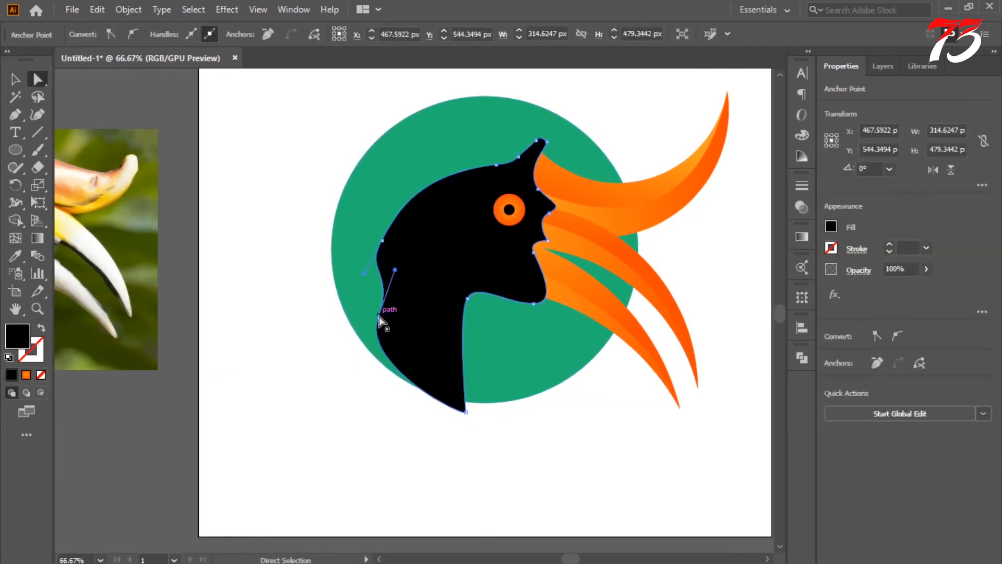
drag(384, 320, 287, 331)
drag(466, 413, 347, 388)
key(ctrl+shift+a)
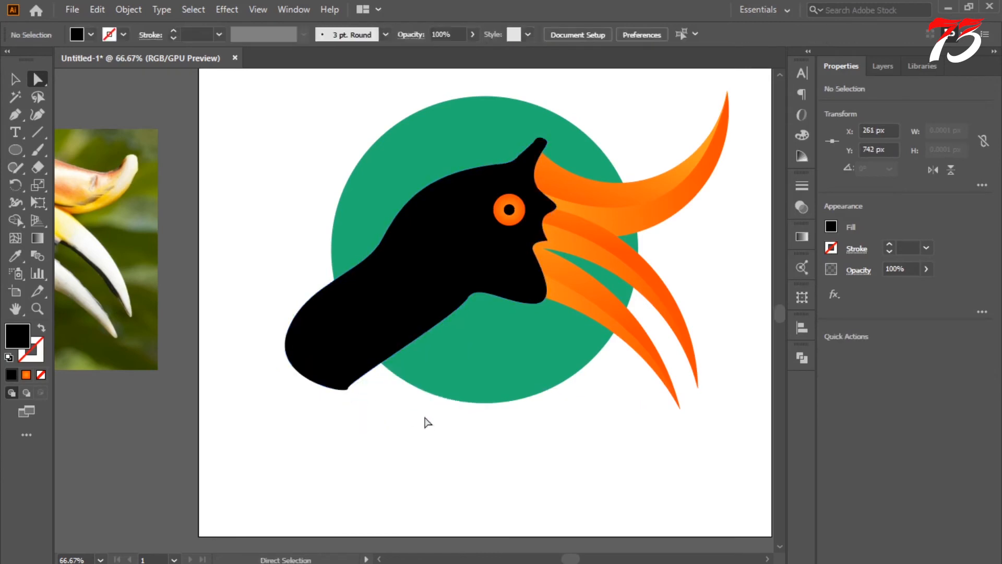
Adjust the anchor point under the chin so the throat flows smoothly into the extended neck
ctrl+click(383, 314)
click(525, 300)
click(541, 286)
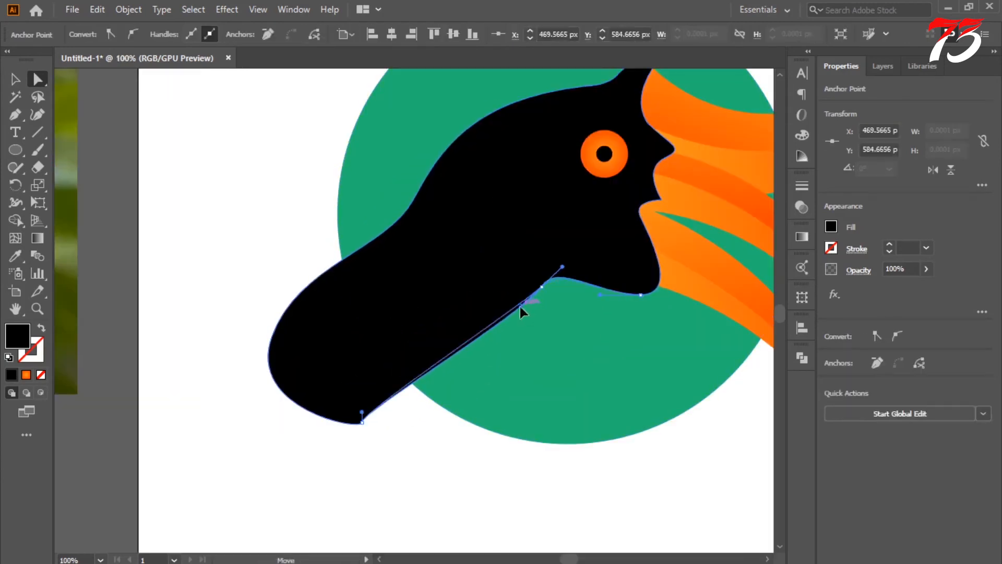
click(573, 398)
key(ctrl+shift+a)
key(ctrl+minus)
Cut off the neck portion lying outside the green circle with the Shape Builder
click(16, 80)
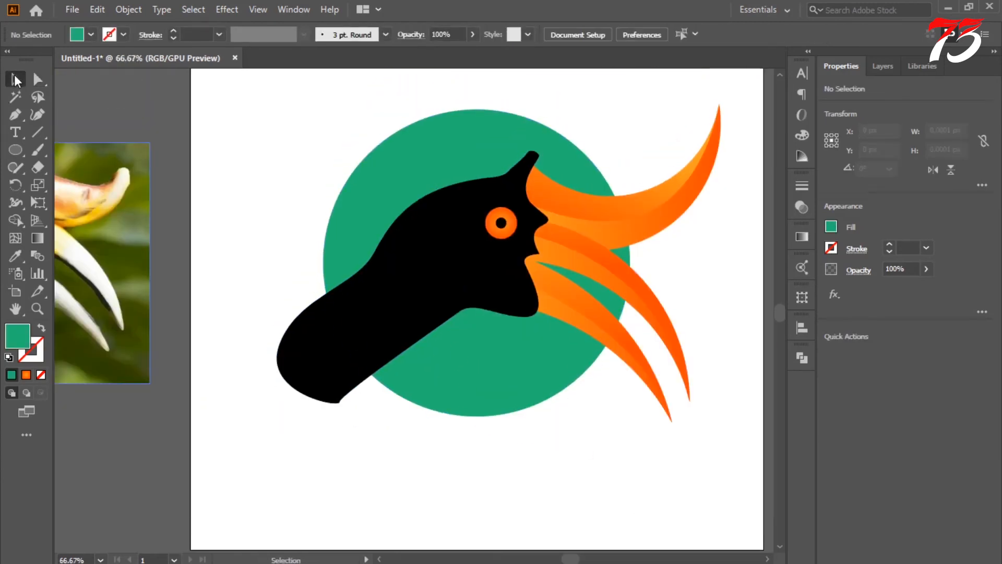
key(ctrl+minus)
key(ctrl+a)
key(shift+m)
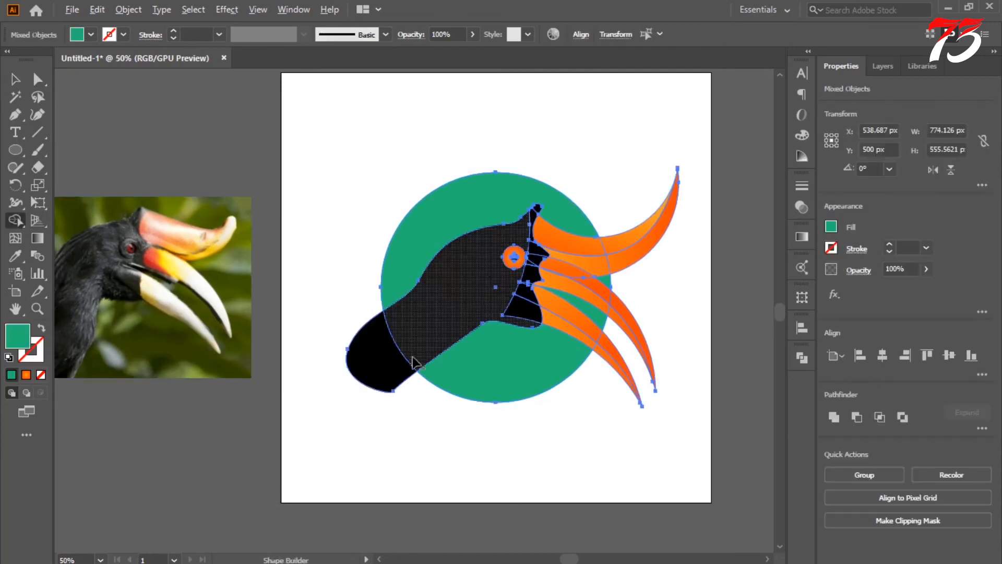
alt+click(391, 357)
click(15, 79)
click(335, 155)
Reselect the bird and circle and remove the leftover neck piece outside the circle with the Shape Builder
key(ctrl+minus)
drag(518, 274, 495, 279)
click(560, 390)
drag(397, 179, 563, 346)
click(16, 219)
alt+click(422, 313)
click(15, 78)
click(437, 174)
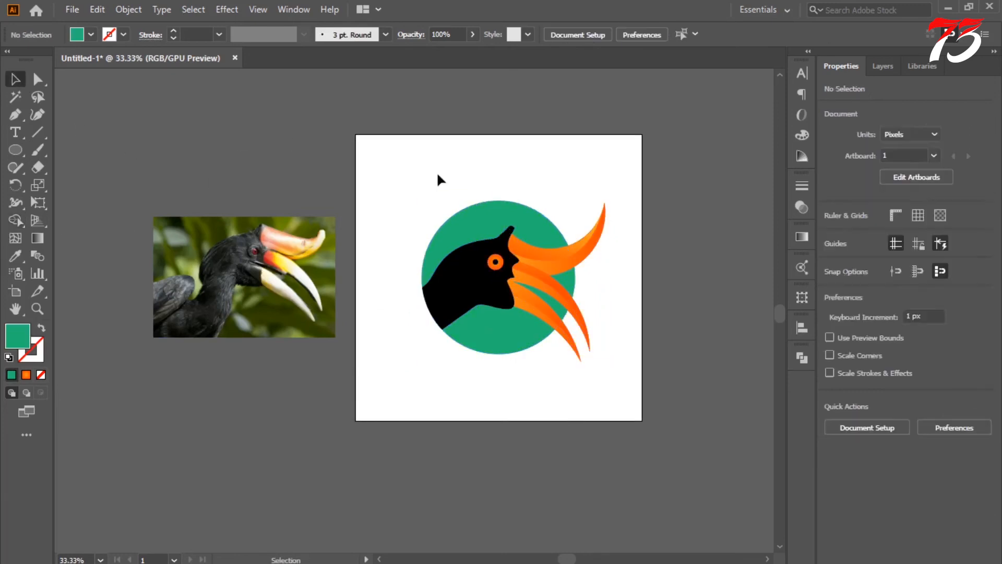
Group the hornbill with the green circle and centre the whole logo on the artboard
drag(438, 174, 606, 360)
key(ctrl+g)
click(600, 34)
click(695, 34)
click(428, 353)
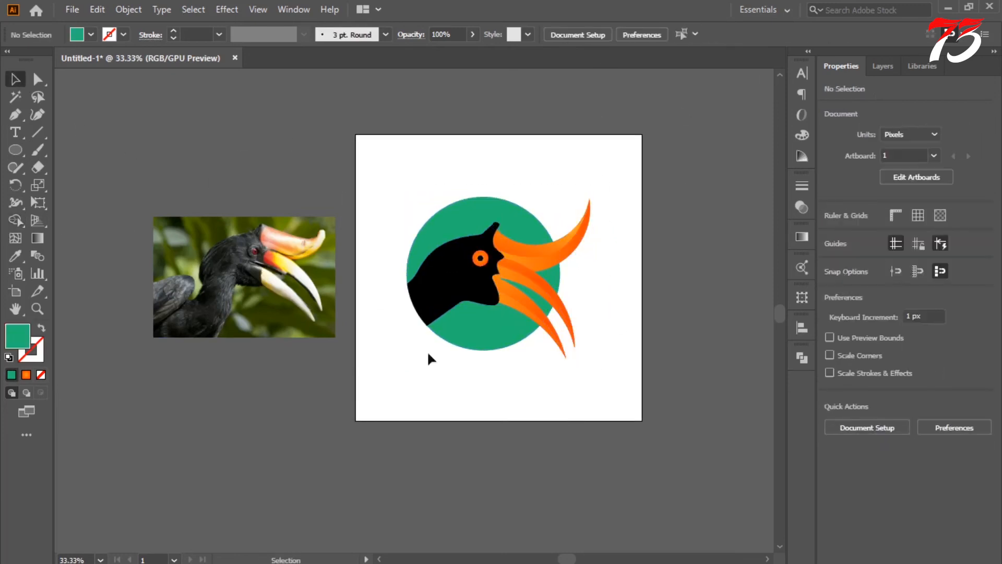
Add the text HORNBILL below the logo and enlarge it to about 270 pt
key(ctrl+equal)
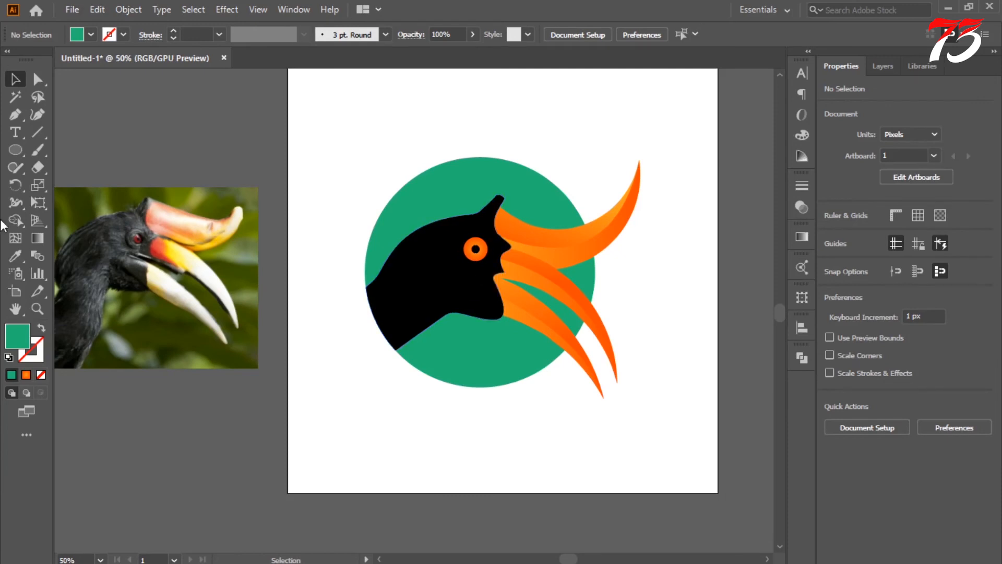
click(408, 430)
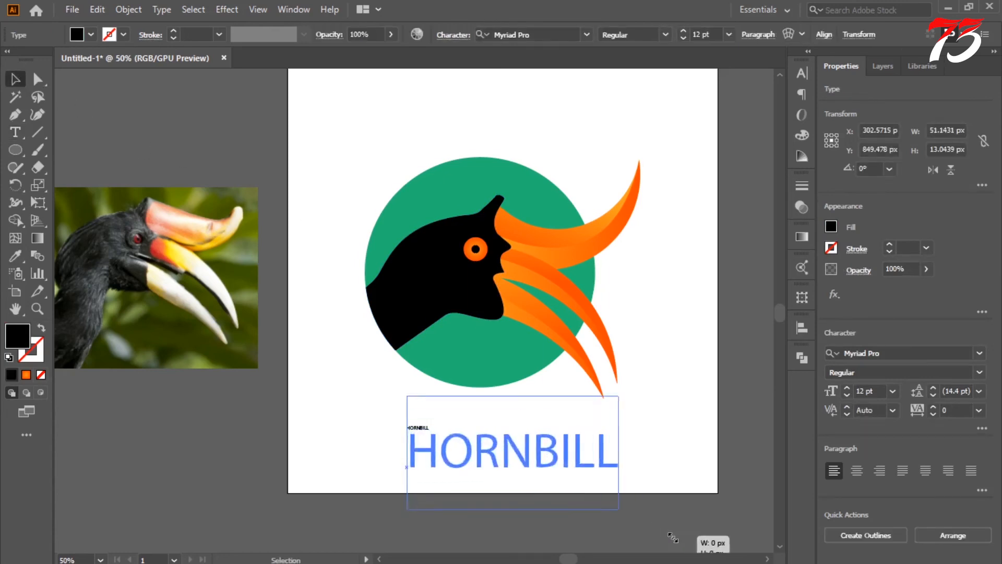
click(609, 456)
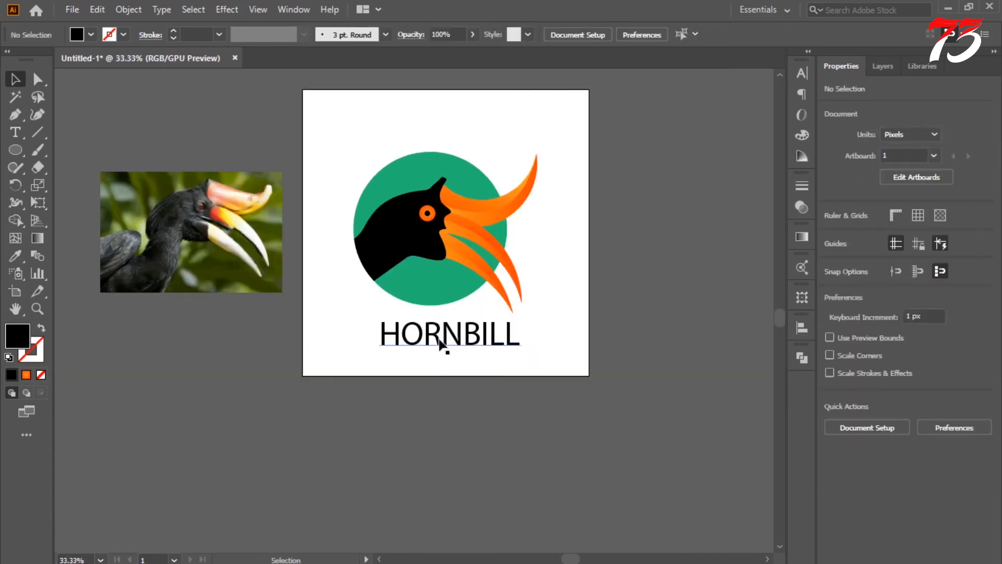
click(439, 339)
drag(520, 336, 616, 342)
Scale the logo down and place it higher on the artboard, and move the HORNBILL text up close beneath it
click(509, 205)
mouse_move(538, 152)
mouse_down()
mouse_move(513, 172)
mouse_move(519, 149)
mouse_up()
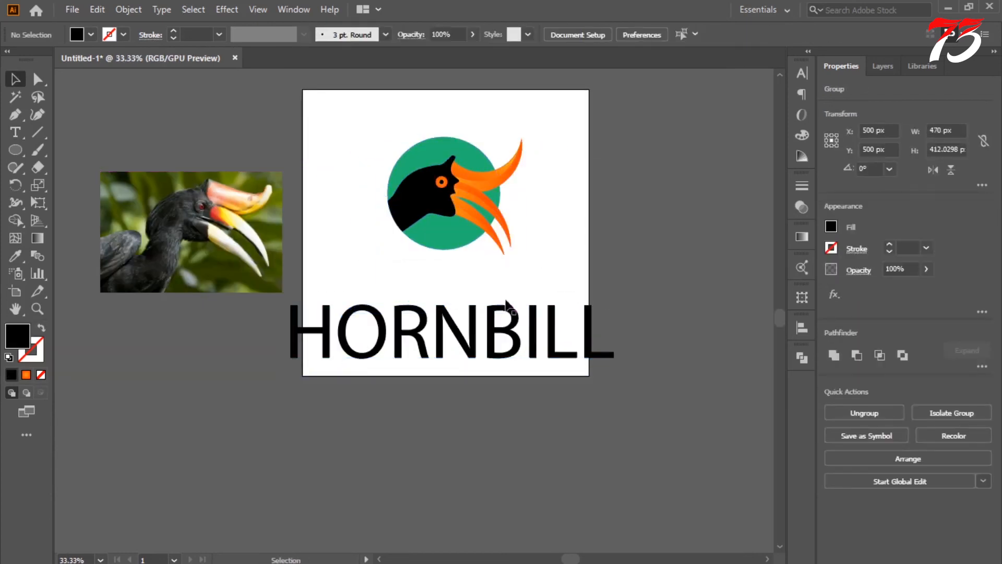
drag(507, 308, 508, 263)
Go through the available fonts for the HORNBILL text and set it to Raleway
key(Down)
key(Down)
key(Down)
key(Down)
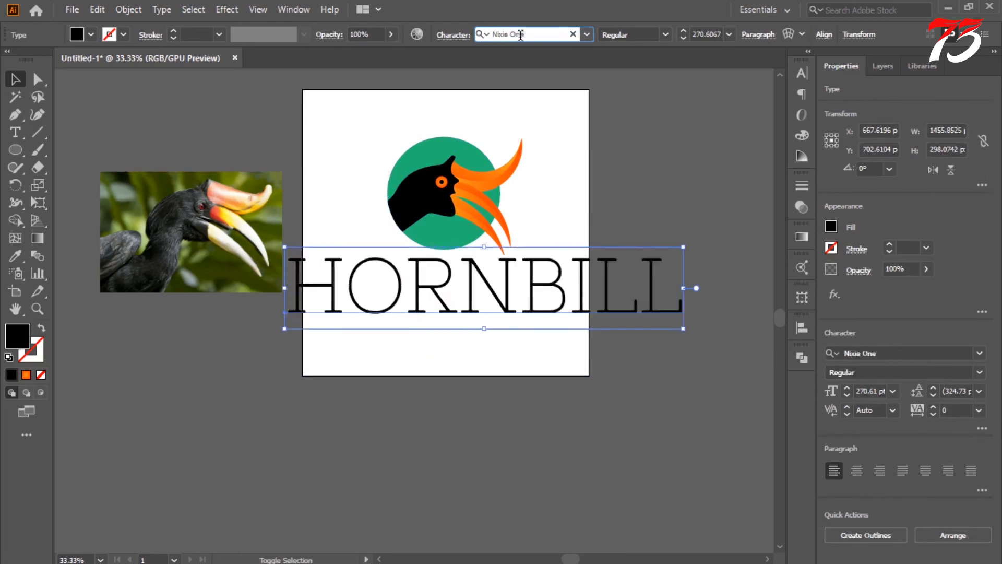
key(Down)
key(Down)
key(Down)
key(Down)
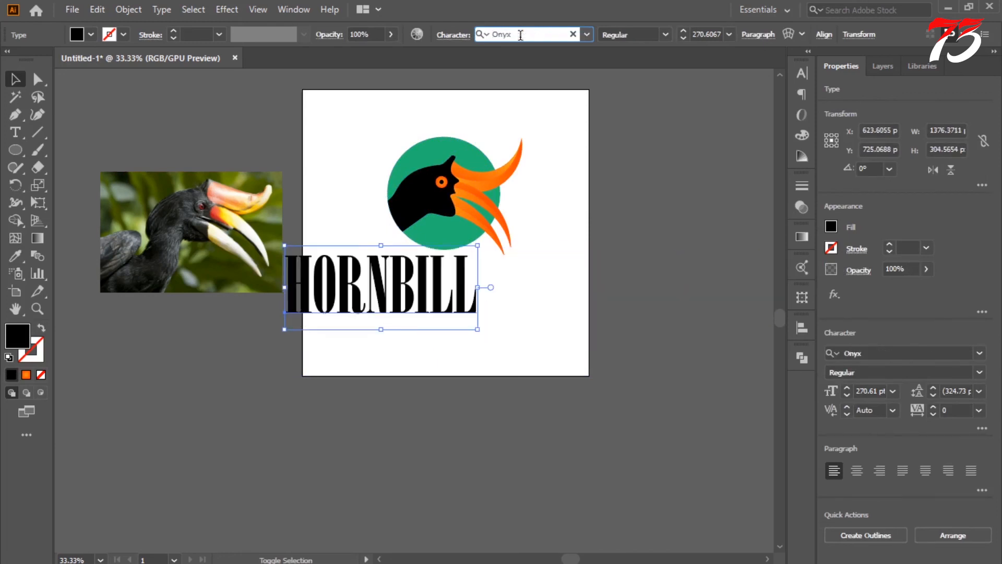
key(Down)
key(Down)
key(Down)
key(Down)
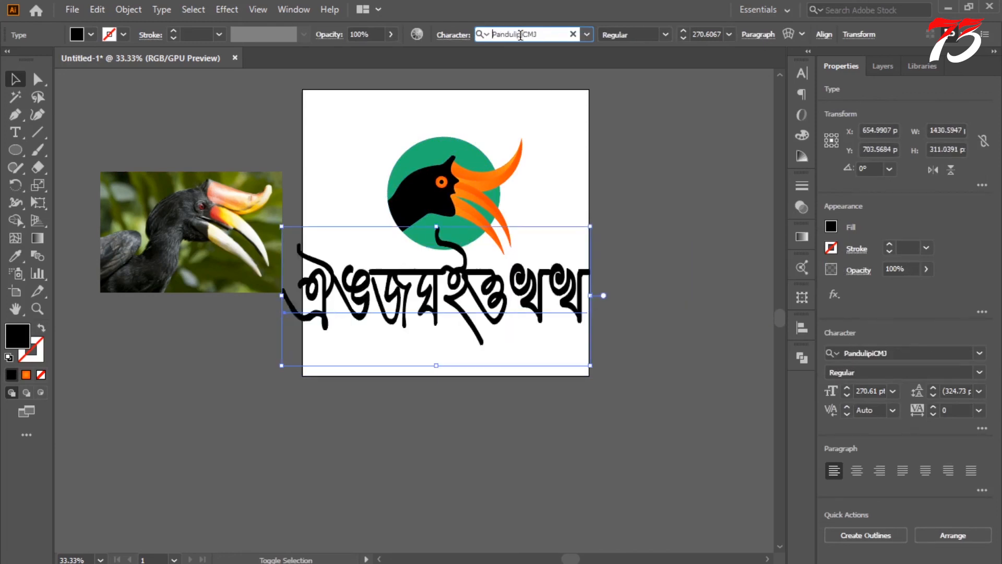
key(Down)
key(Down)
key(Down)
key(Down)
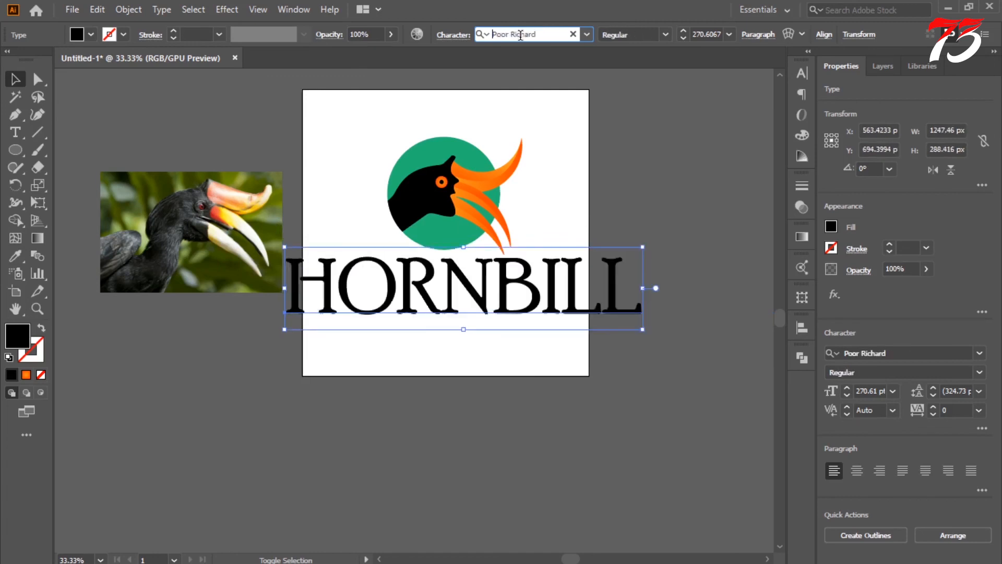
key(Down)
key(Down)
key(Down)
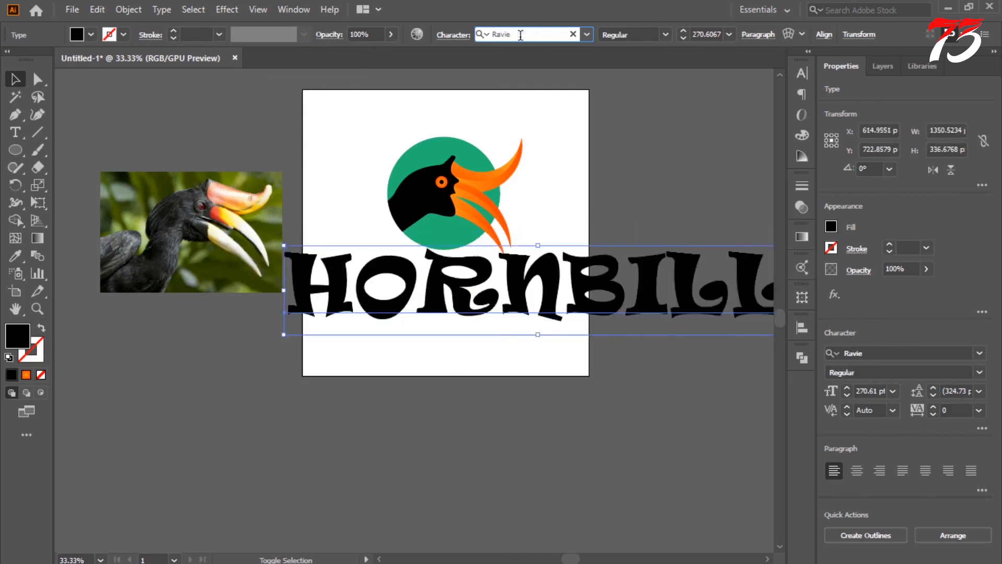
Make the HORNBILL text Bold and scale it down proportionally to about 168 pt
click(665, 35)
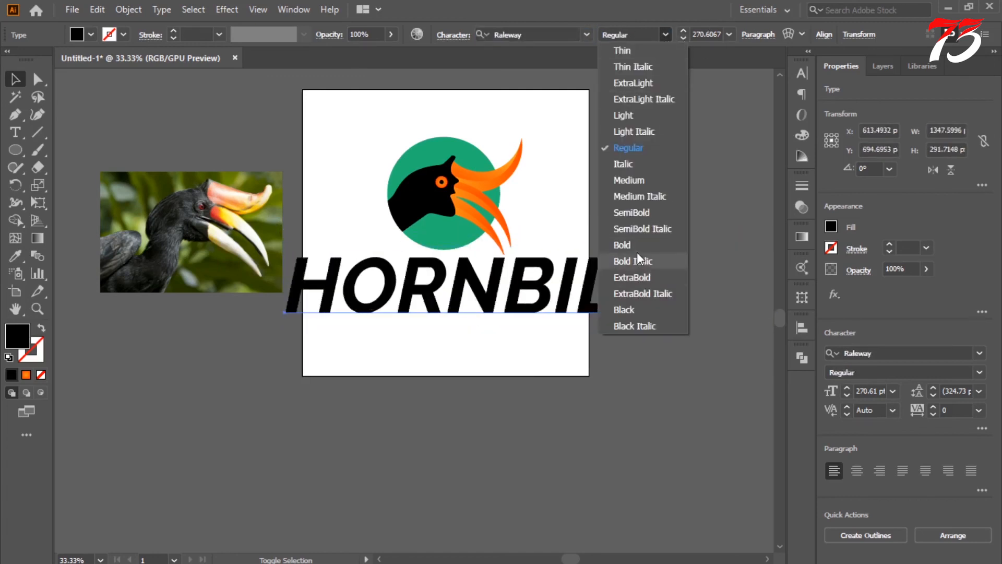
click(666, 262)
drag(679, 287, 602, 288)
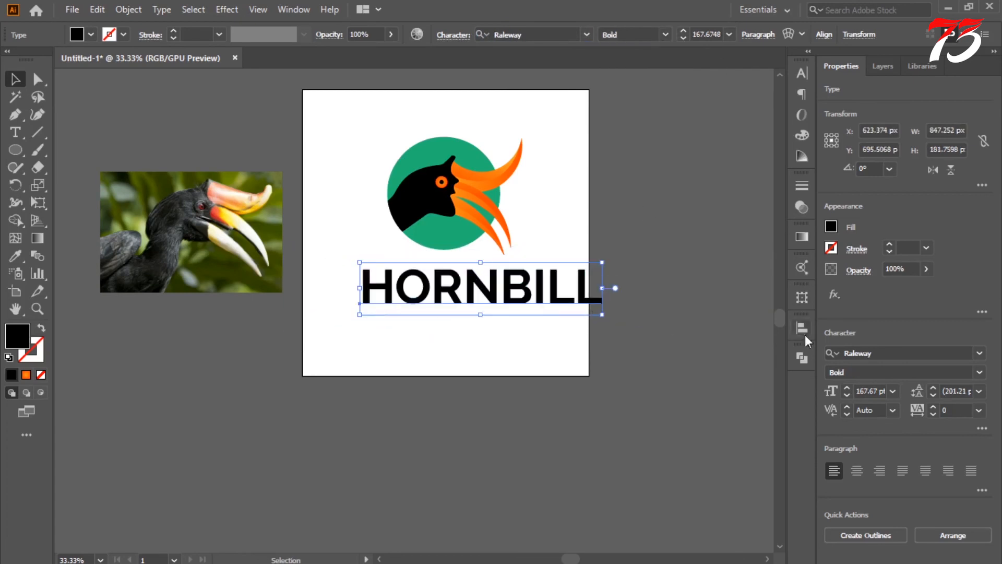
Centre the HORNBILL text horizontally on the artboard
click(802, 328)
click(667, 350)
click(760, 320)
key(ctrl+plus)
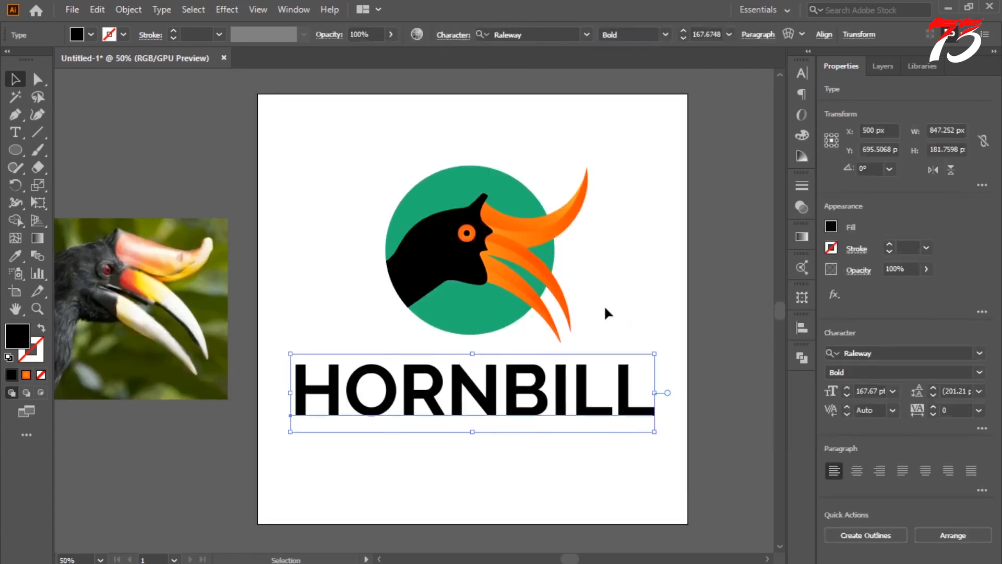
Move the hornbill emblem slightly down and scale the HORNBILL text beneath it to about 600 px wide
drag(521, 245, 521, 254)
click(641, 263)
drag(356, 147, 605, 480)
click(606, 480)
click(634, 407)
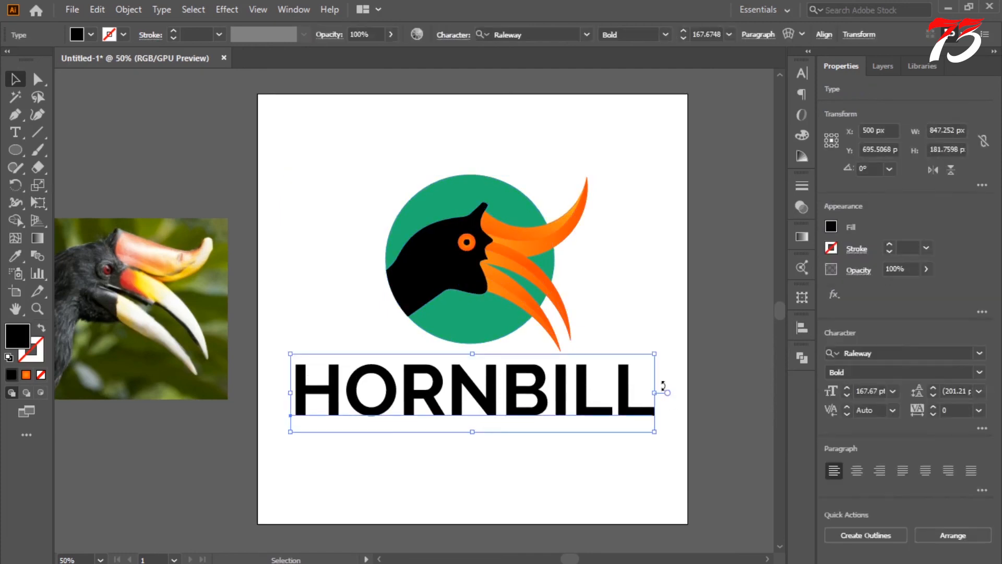
drag(654, 392, 602, 392)
drag(343, 160, 550, 469)
click(677, 236)
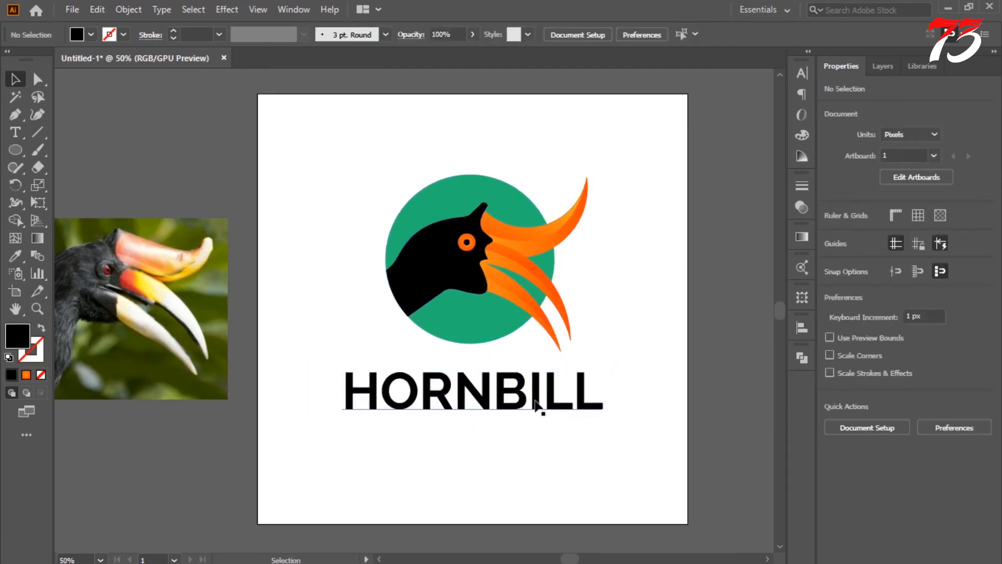
Convert the HORNBILL text to outlines and fill it with dark grey
click(537, 406)
key(ctrl+shift+o)
click(91, 34)
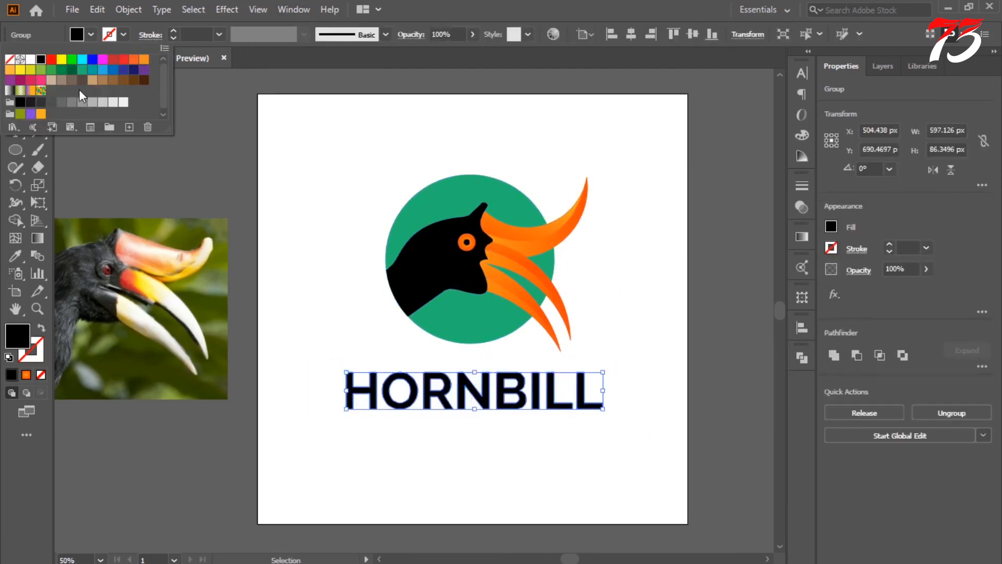
click(54, 102)
click(419, 166)
Group the hornbill emblem with the HORNBILL lettering and centre the group horizontally and vertically on the artboard
drag(418, 167, 765, 478)
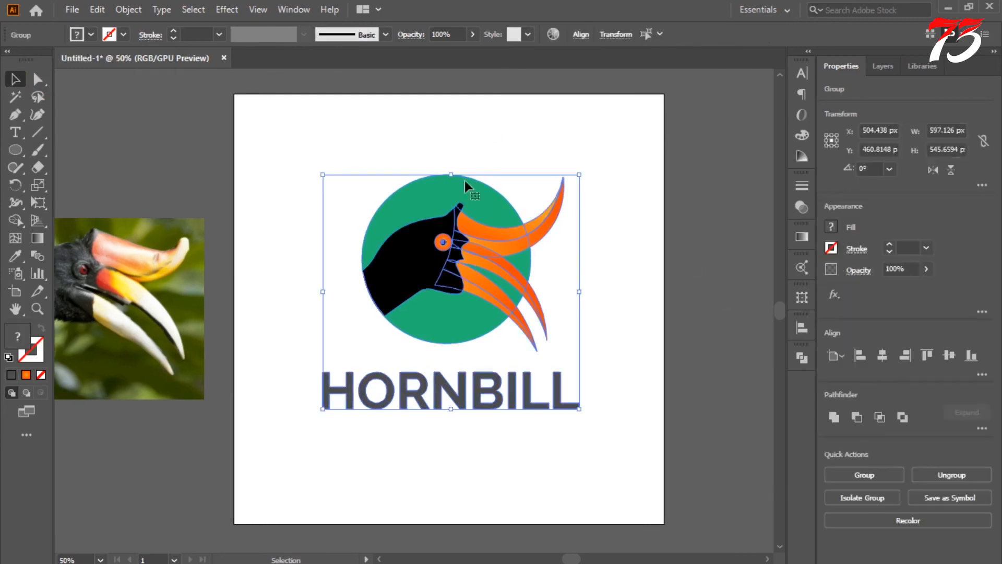
right_click(493, 240)
click(443, 234)
drag(339, 151, 604, 420)
key(ctrl+g)
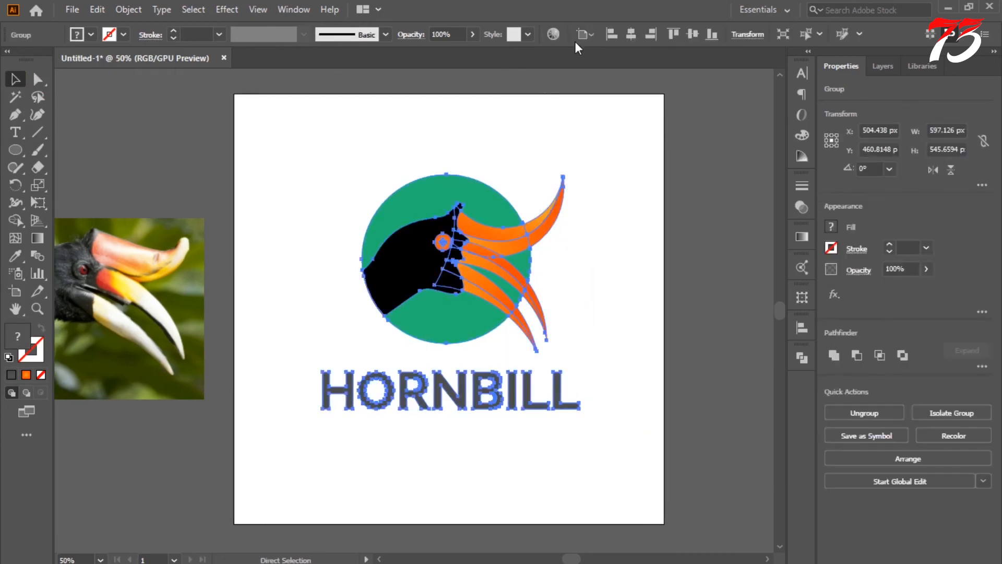
click(631, 34)
click(693, 35)
Delete the hornbill reference photo beside the artboard
click(340, 320)
ctrl+alt+click(340, 319)
click(257, 290)
key(Delete)
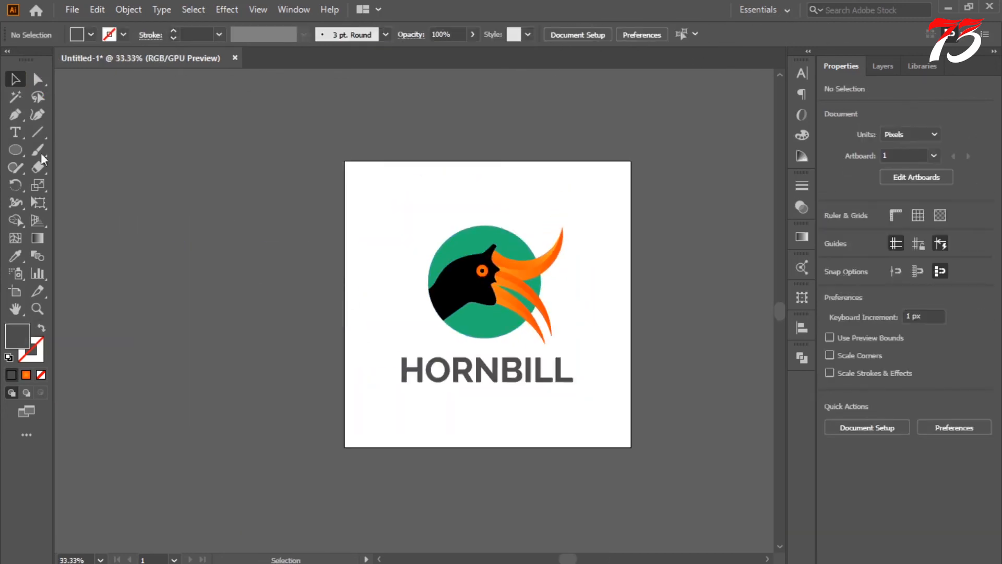